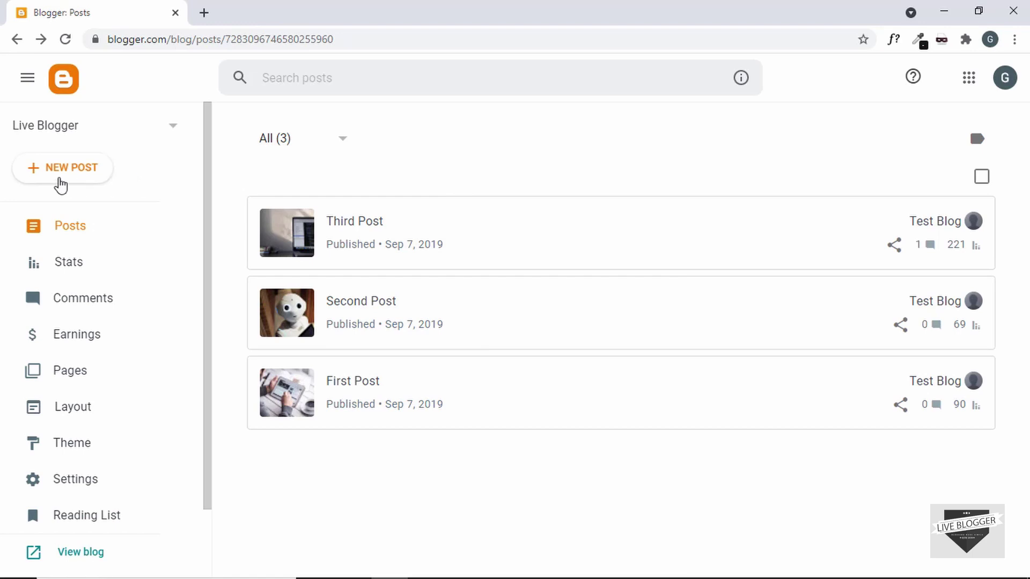
# Step: Create a new post titled 'Download Image' and switch to Compose view
pyautogui.click(61, 168)
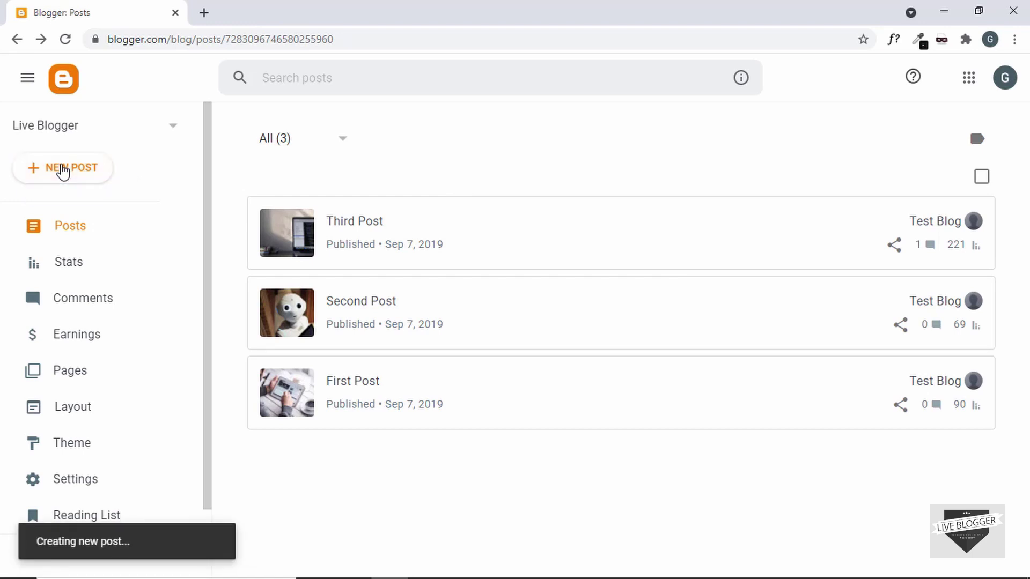
pyautogui.click(225, 141)
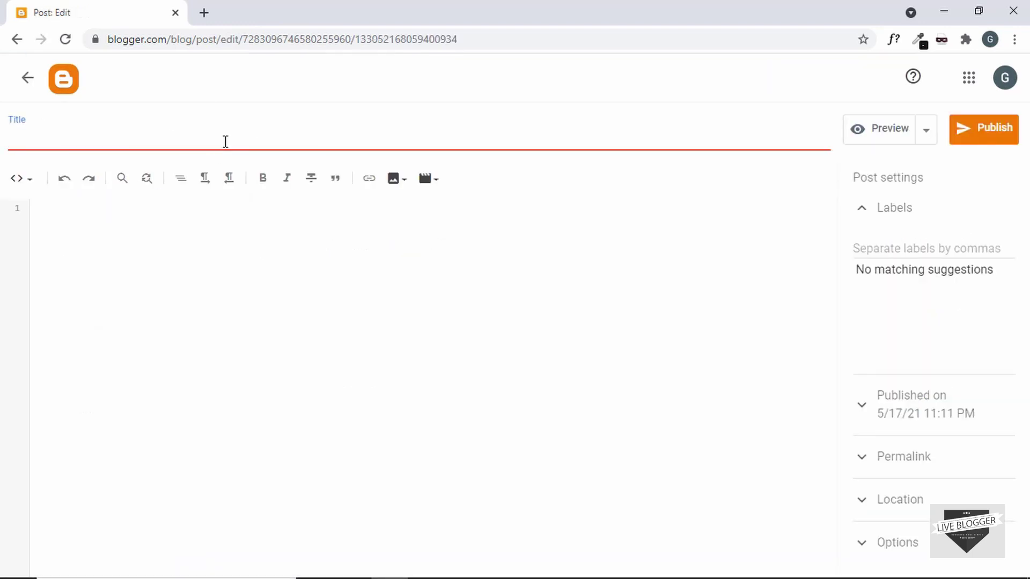
pyautogui.write('Download ')
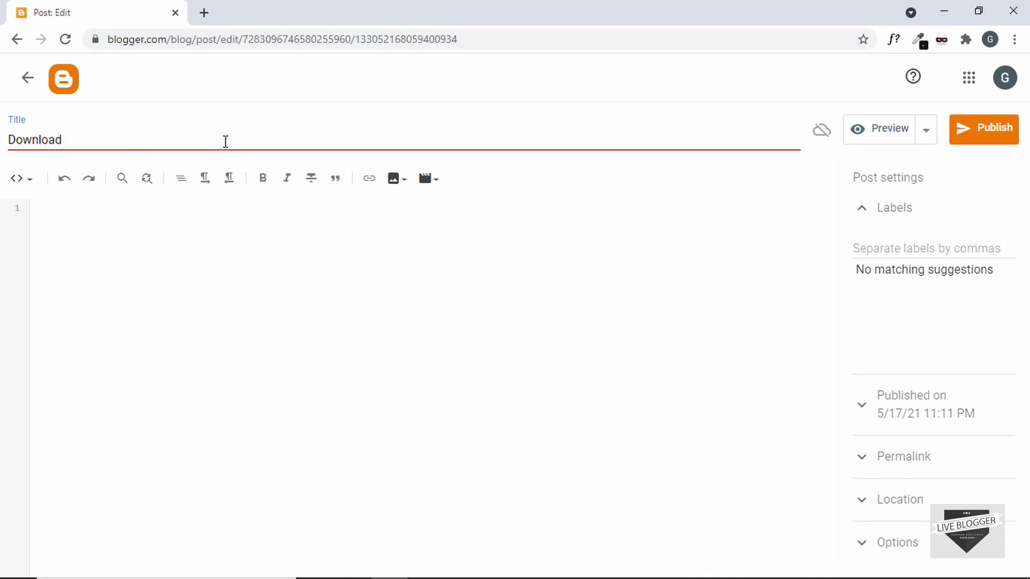
pyautogui.write('Image')
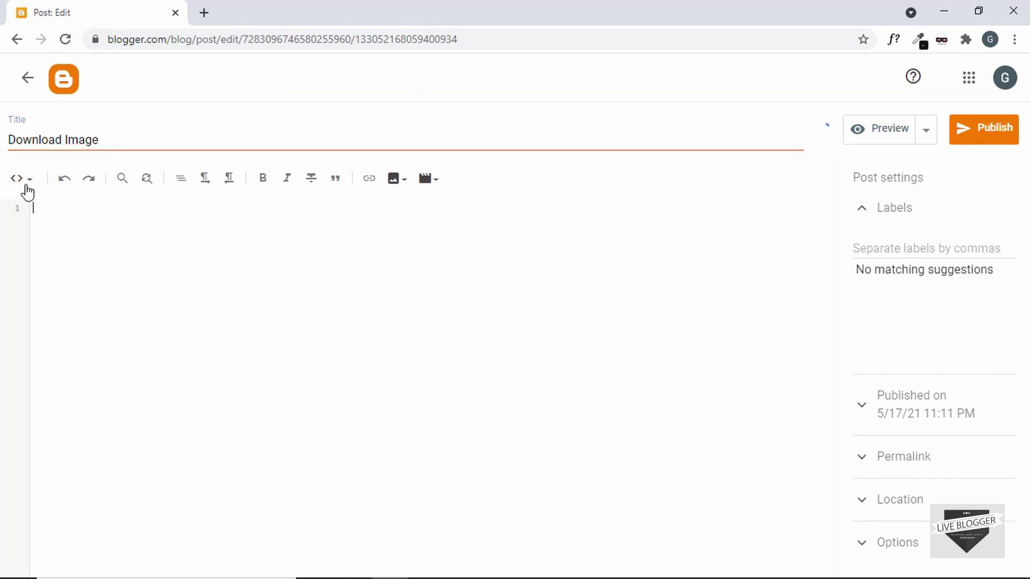
pyautogui.click(8, 179)
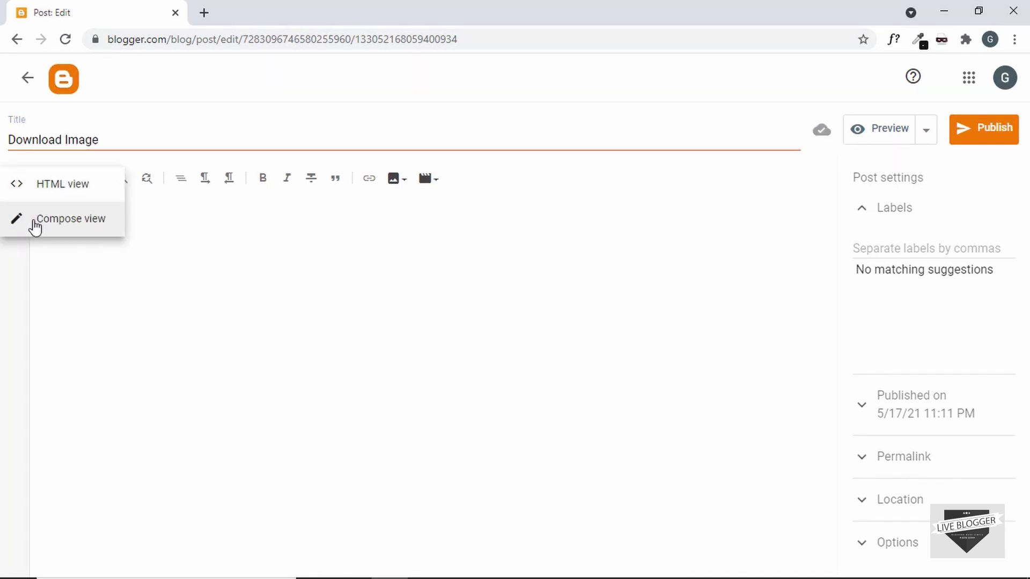
pyautogui.click(36, 228)
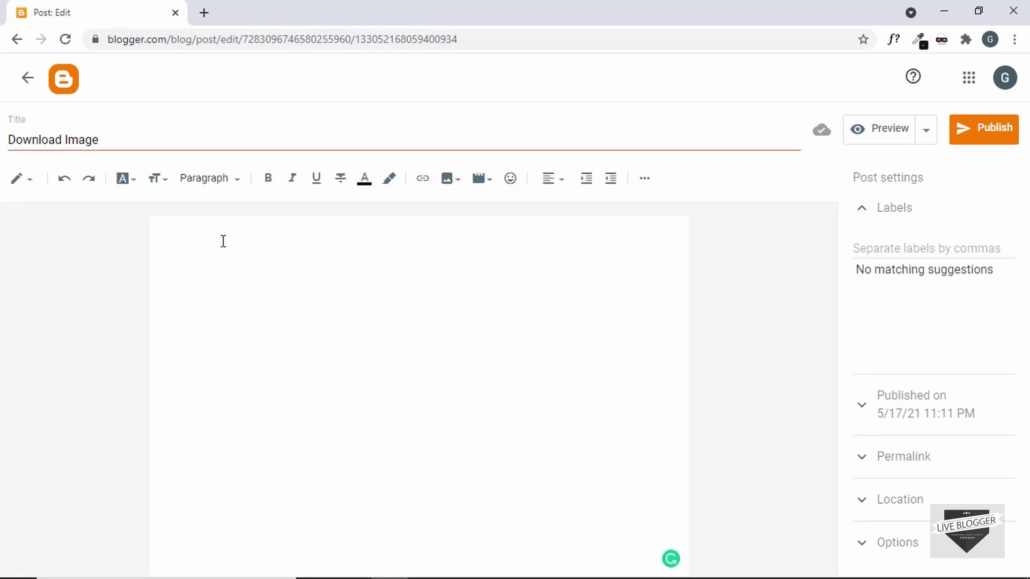
# Step: Write an opening sentence saying the image can be downloaded by clicking the download button
pyautogui.write('You can c')
pyautogui.write('ownload this im')
pyautogui.press('BackSpace')
pyautogui.press('BackSpace')
pyautogui.press('BackSpace')
pyautogui.press('BackSpace')
pyautogui.press('BackSpace')
pyautogui.write('e image by')
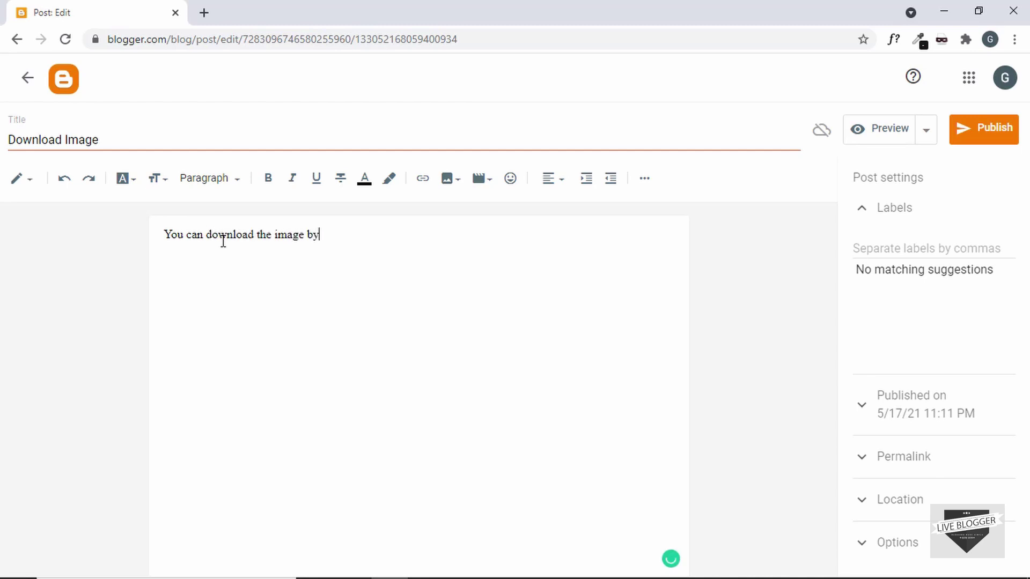
pyautogui.write(' clicking on the downla')
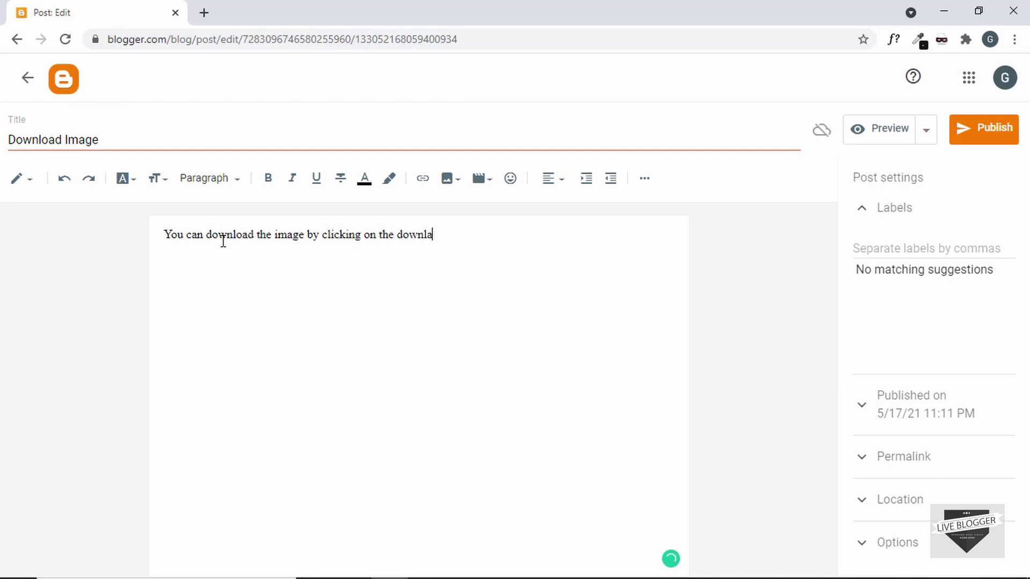
pyautogui.press('BackSpace')
pyautogui.write('oad button.')
pyautogui.press('Return')
# Step: Add a second line reading 'Download The Image' and select it
pyautogui.click(296, 259)
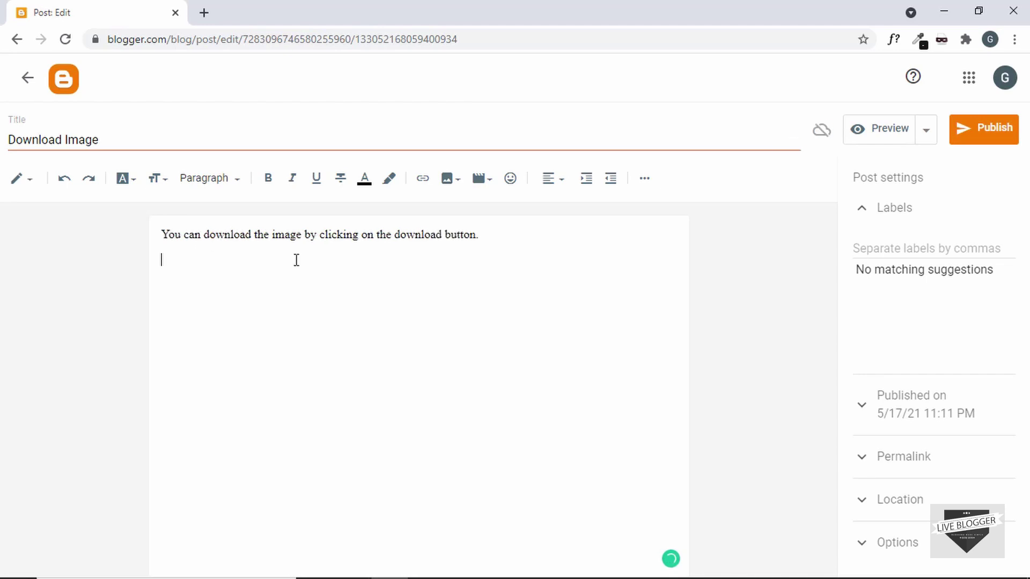
pyautogui.write('Download The Image')
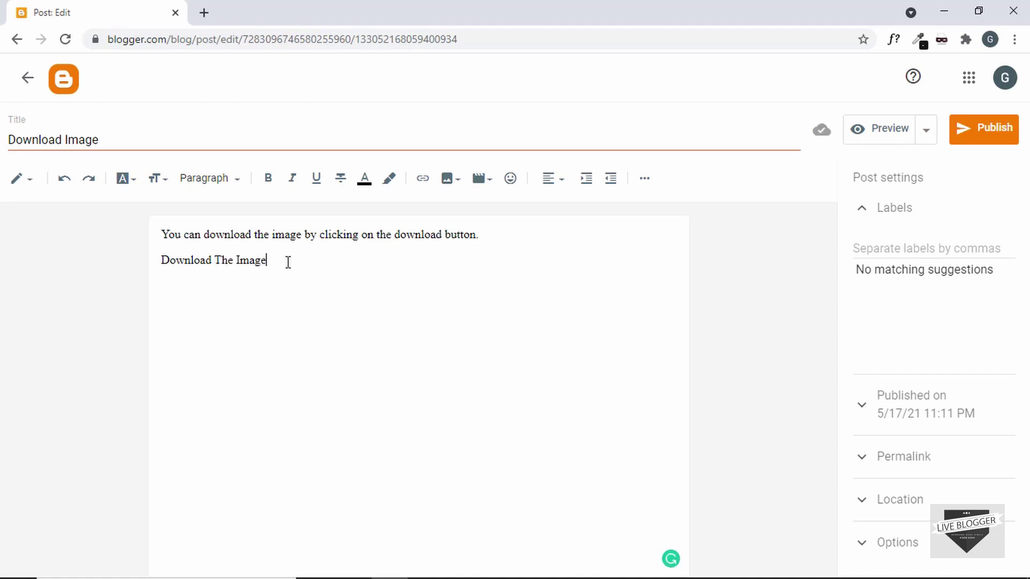
pyautogui.moveTo(288, 261); pyautogui.dragTo(165, 264)
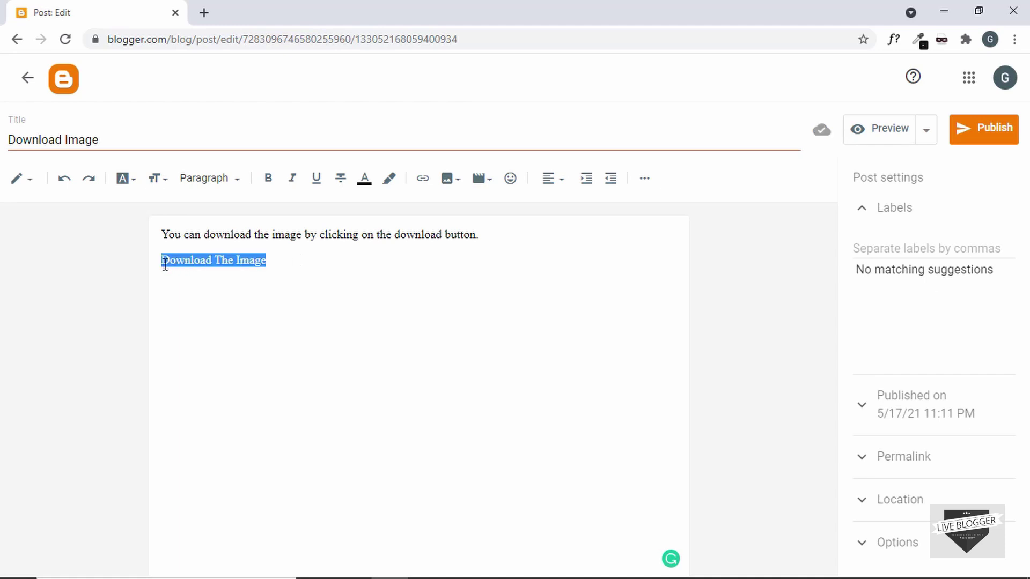
# Step: Link the selected 'Download The Image' text to '#', then insert a blank line after the sentence
pyautogui.click(424, 181)
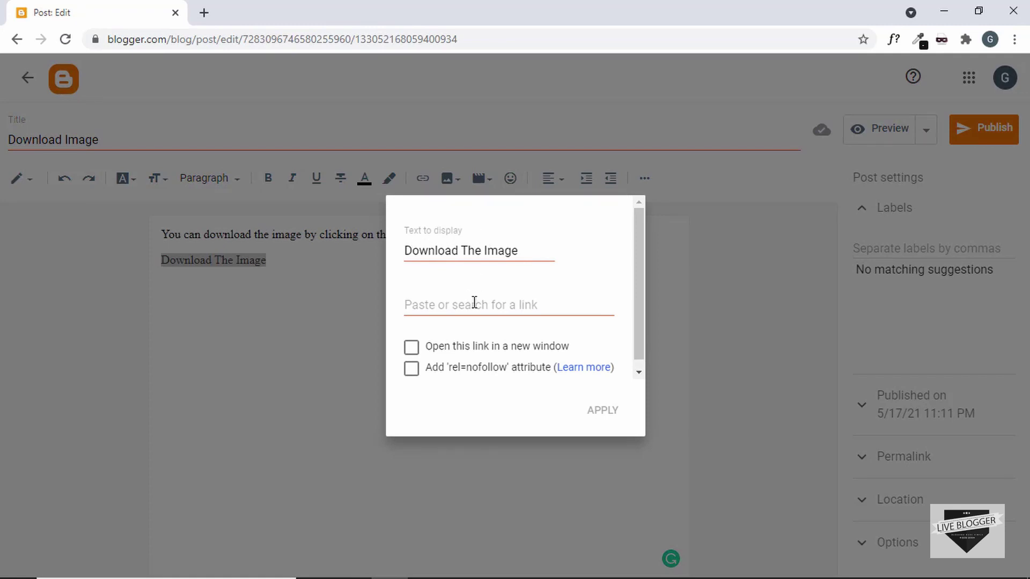
pyautogui.click(474, 303)
pyautogui.write('#')
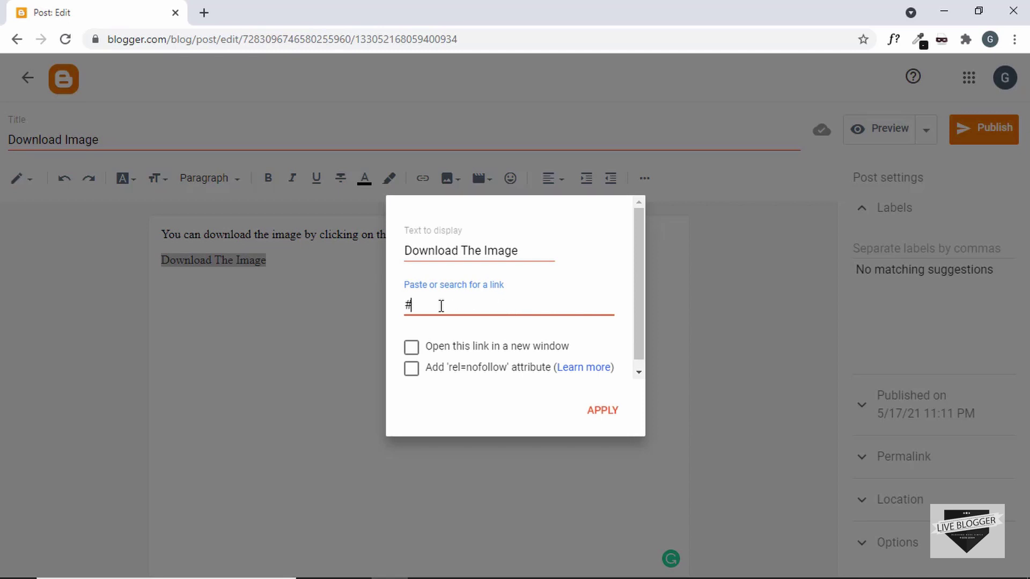
pyautogui.click(606, 413)
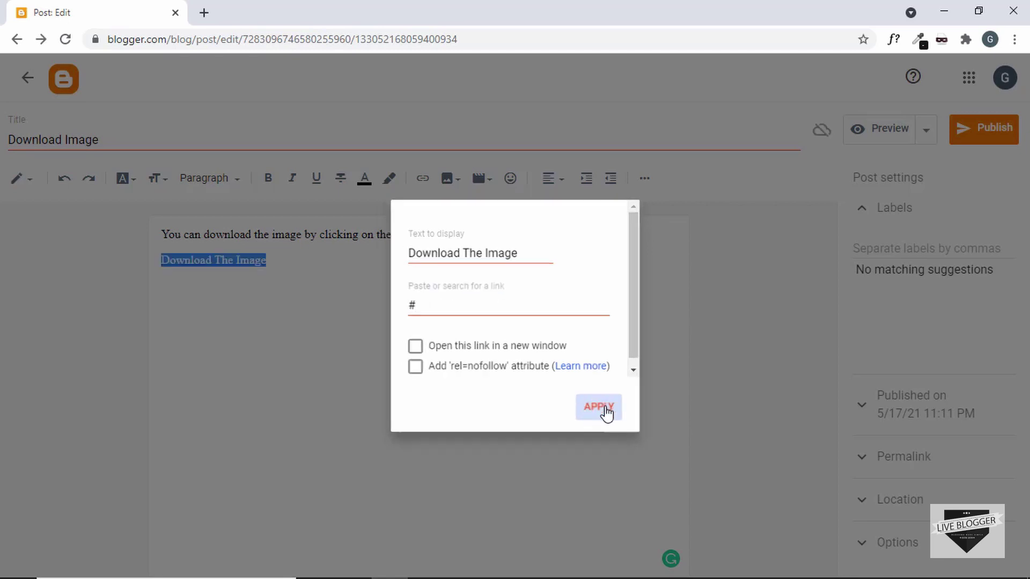
pyautogui.click(229, 266)
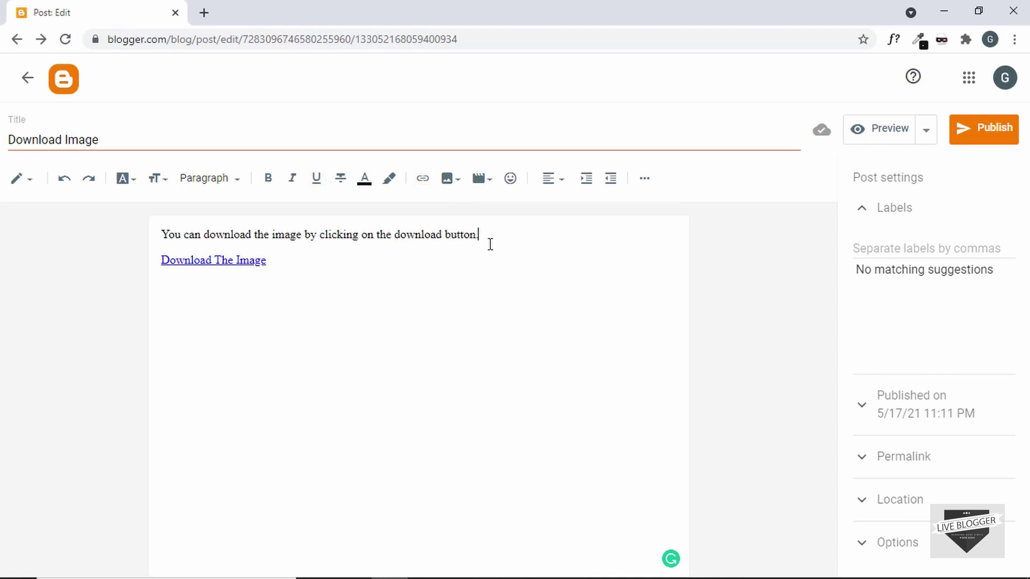
pyautogui.press('Return')
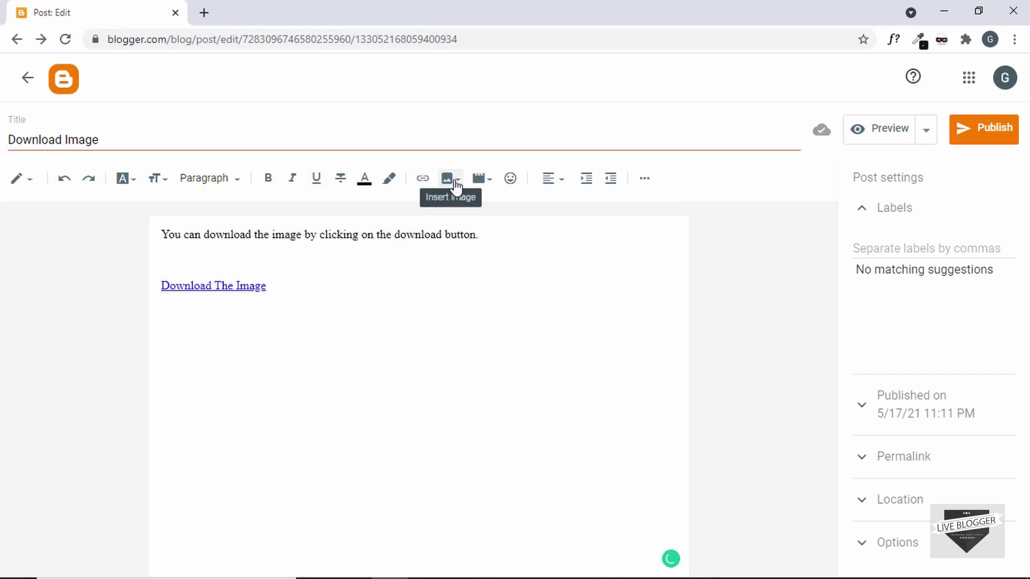
# Step: Upload workspace-1280538_1280.jpg from the computer and insert it above the download link
pyautogui.click(448, 179)
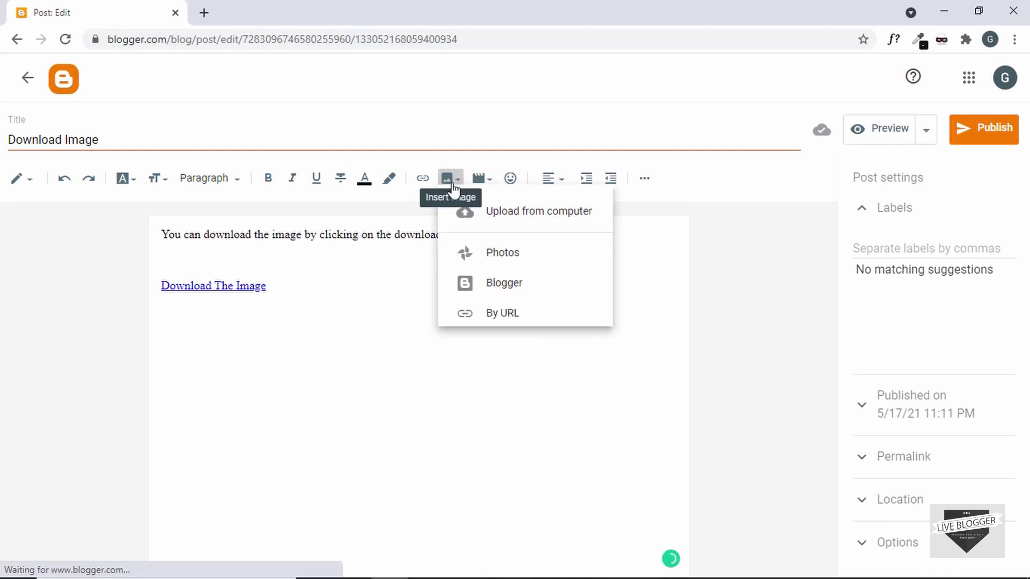
pyautogui.click(494, 217)
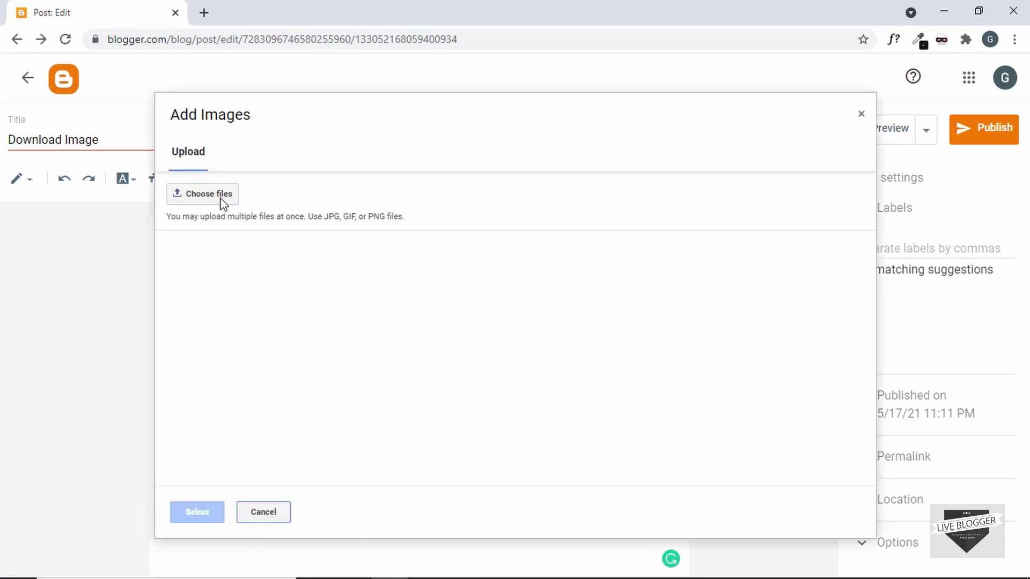
pyautogui.click(222, 203)
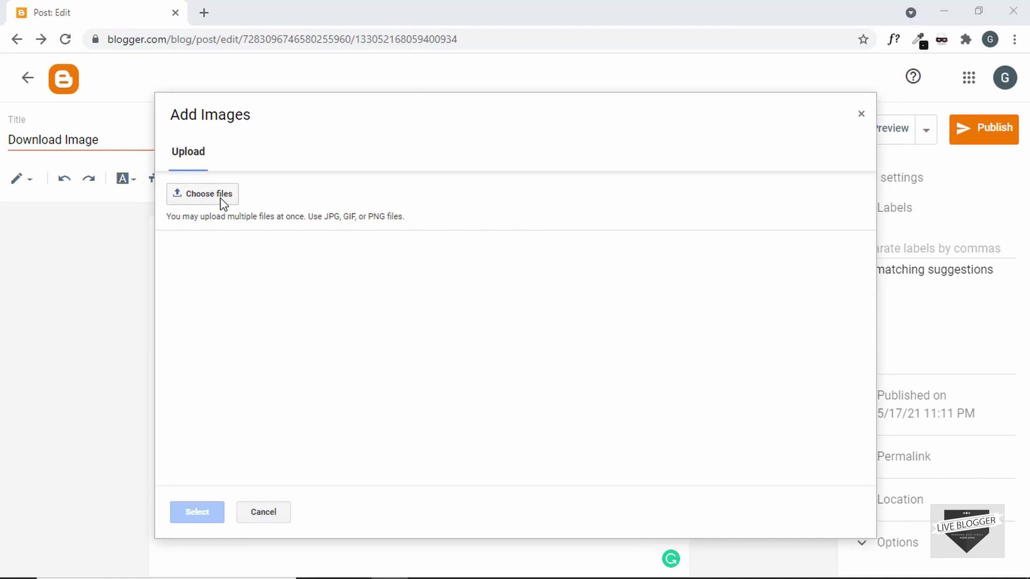
pyautogui.click(200, 129)
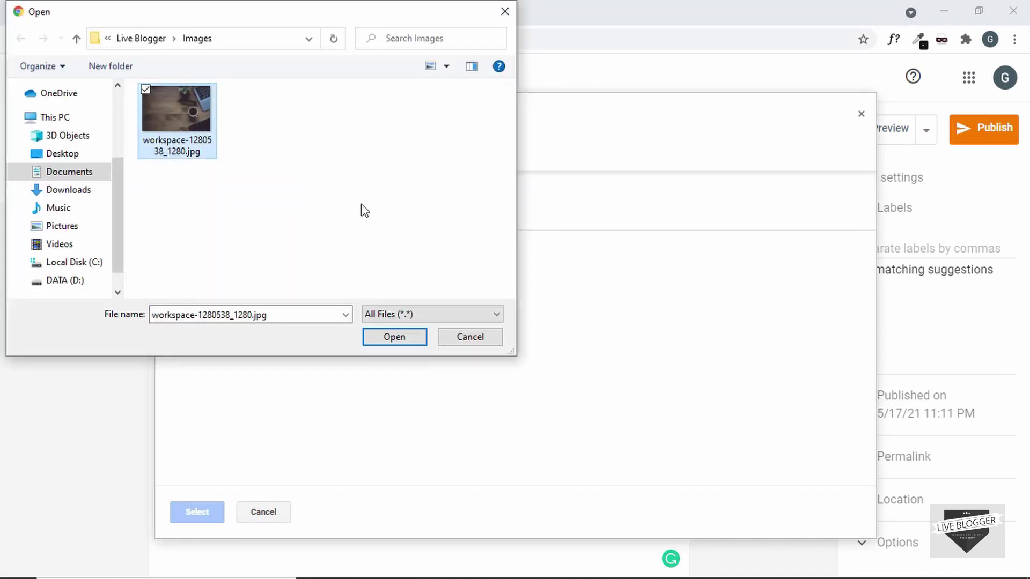
pyautogui.click(392, 338)
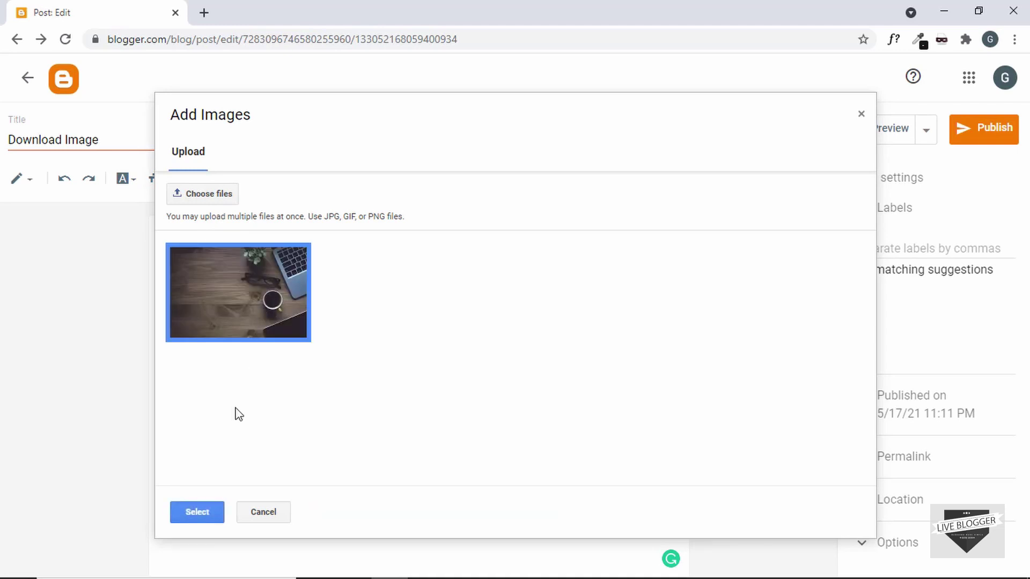
pyautogui.click(198, 512)
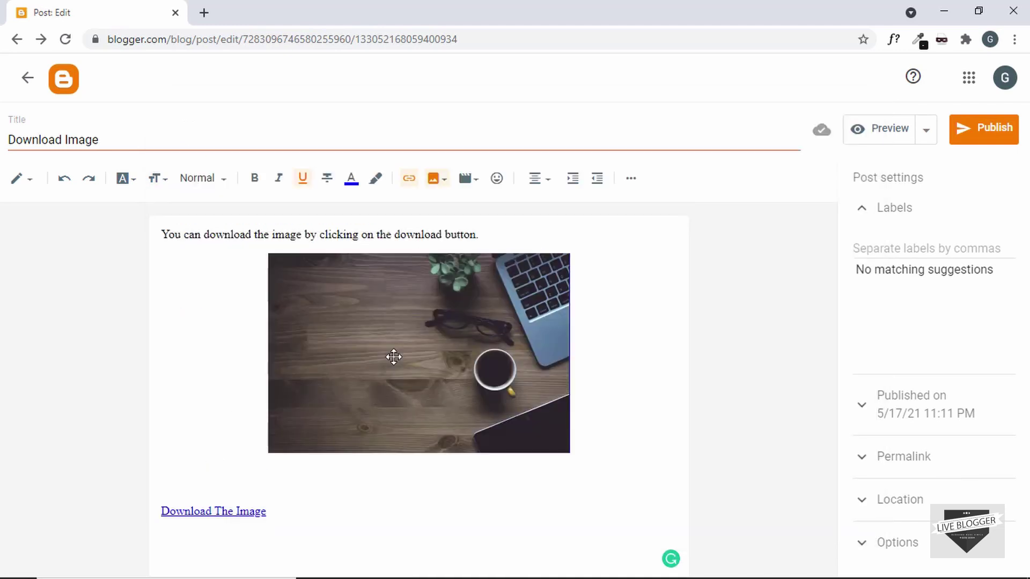
pyautogui.click(608, 320)
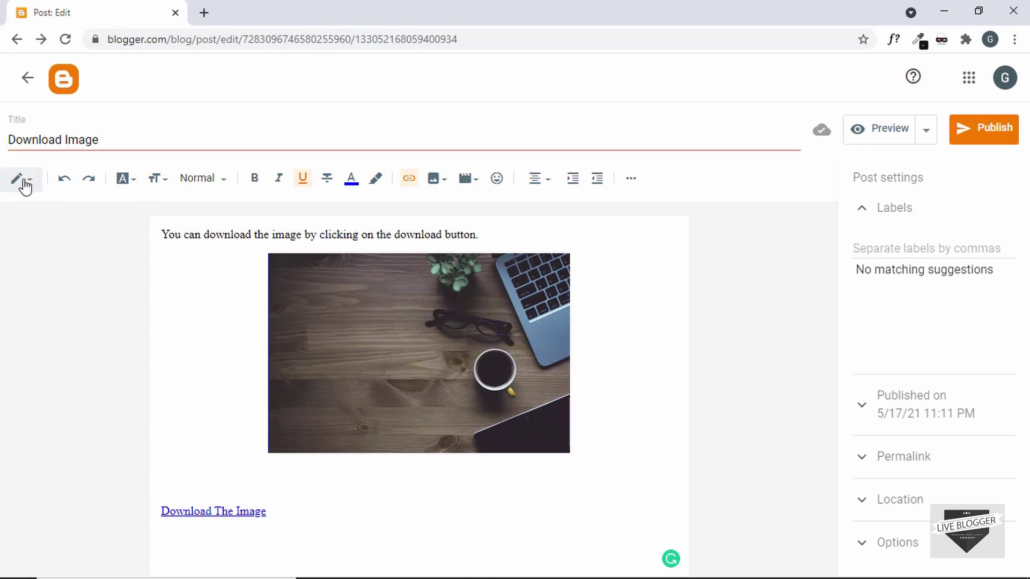
# Step: Switch to HTML view and copy the full-size s1280 image URL
pyautogui.click(27, 185)
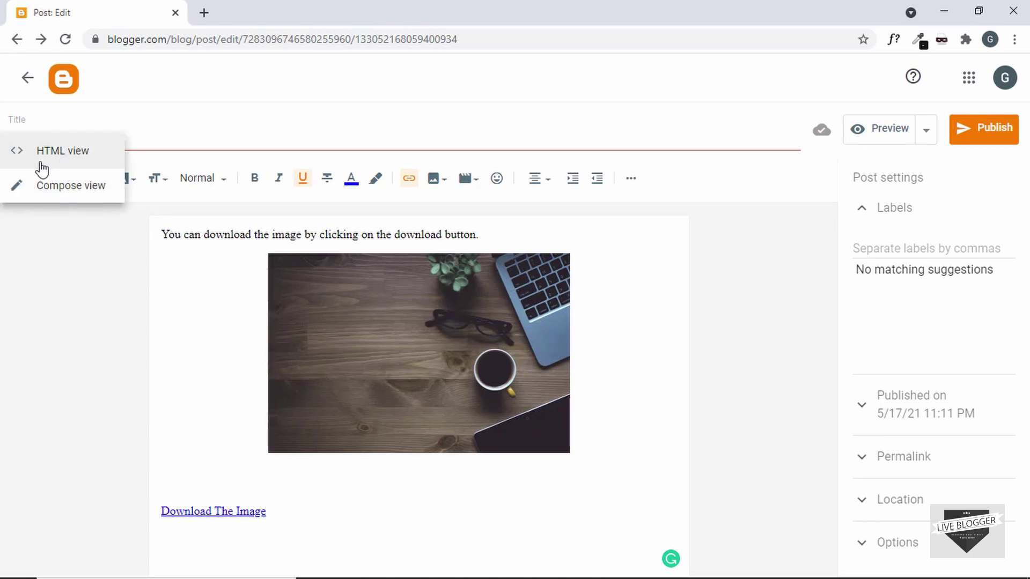
pyautogui.click(69, 156)
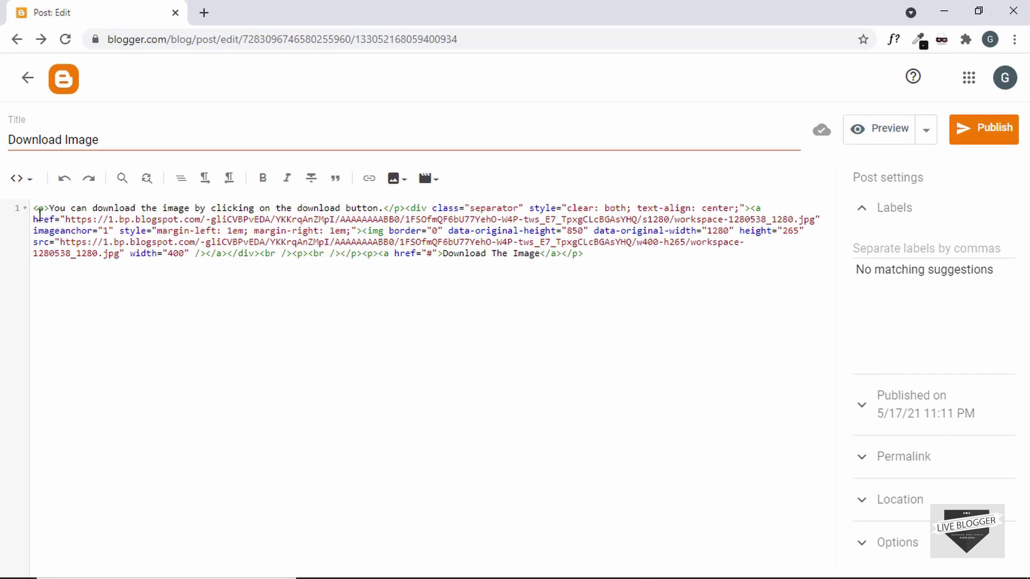
pyautogui.moveTo(38, 211); pyautogui.dragTo(408, 206)
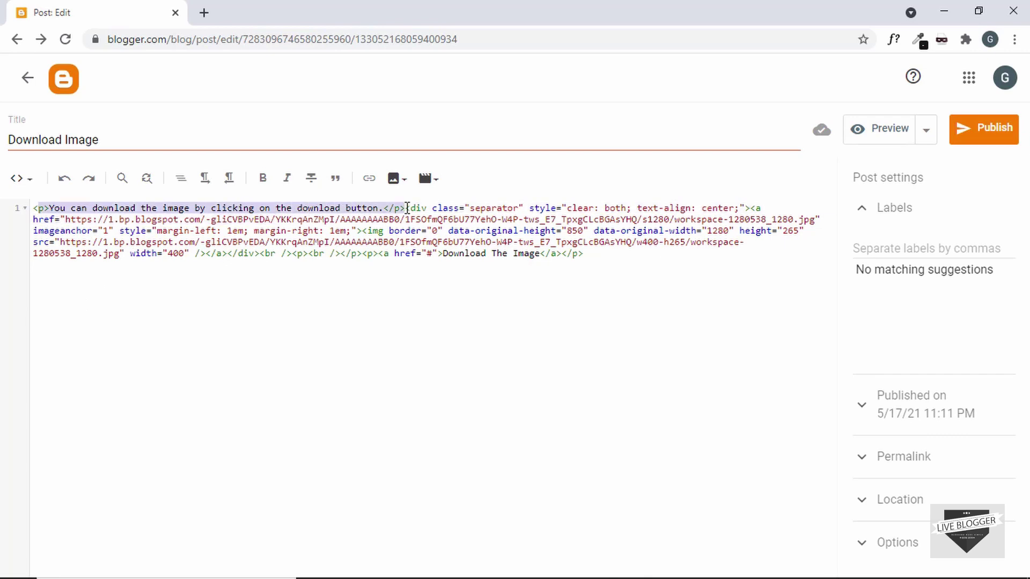
pyautogui.click(408, 205)
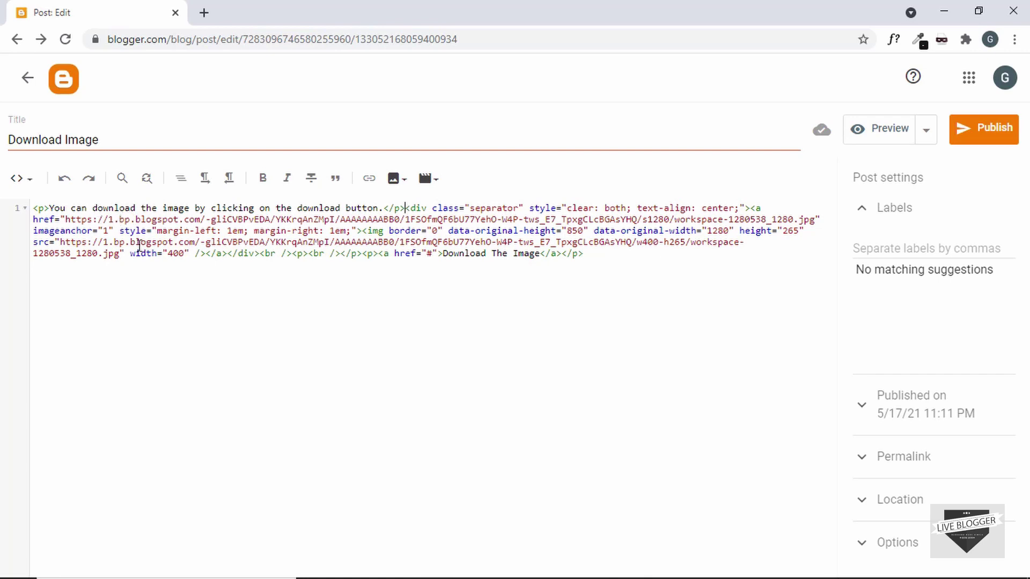
pyautogui.moveTo(66, 219); pyautogui.dragTo(648, 219)
pyautogui.moveTo(728, 231); pyautogui.dragTo(814, 220)
pyautogui.hotkey('ctrl', 'c')
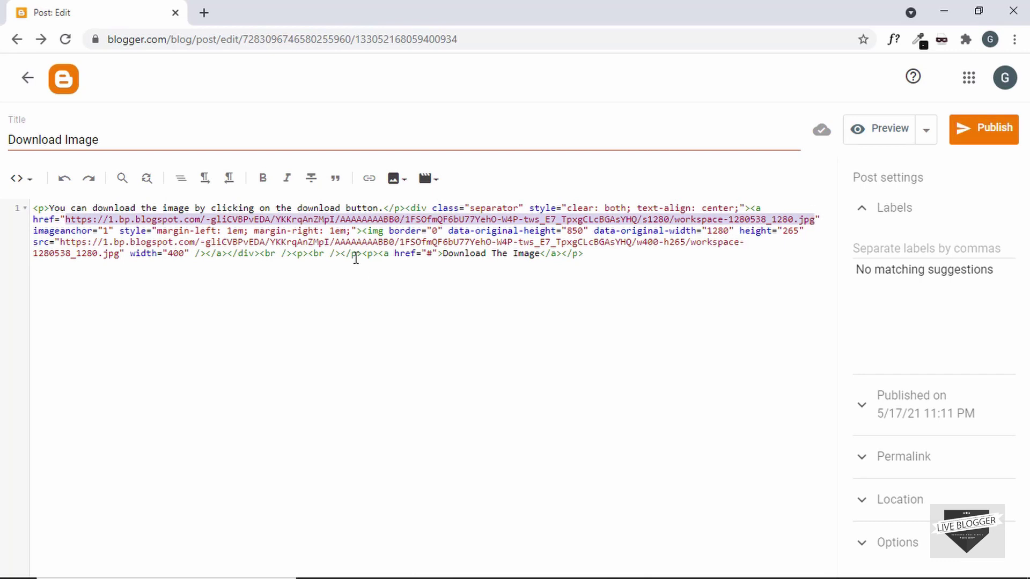
# Step: Move the link tag onto its own line and replace '#' with the copied image URL
pyautogui.click(384, 256)
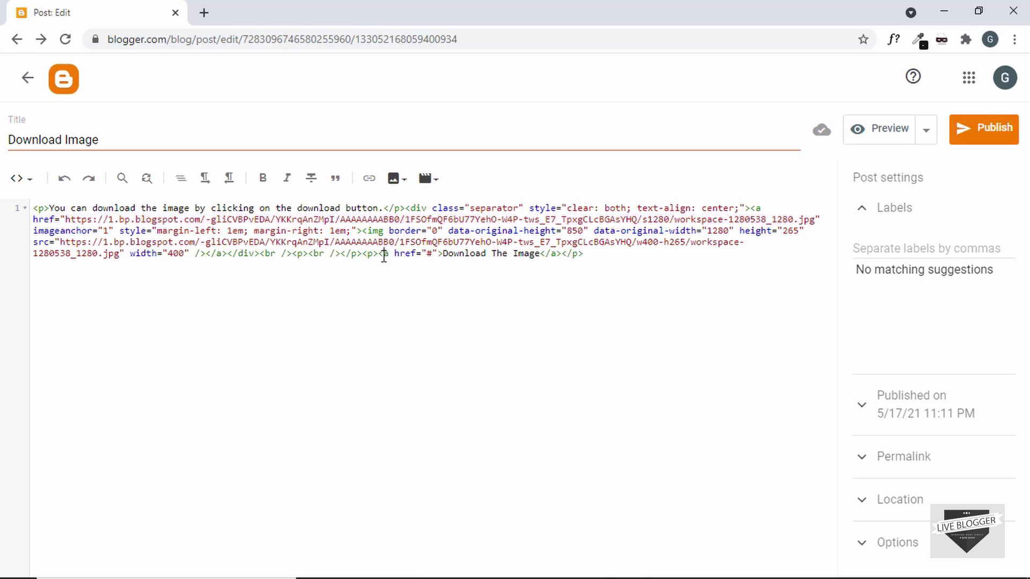
pyautogui.press('Return')
pyautogui.press('Return')
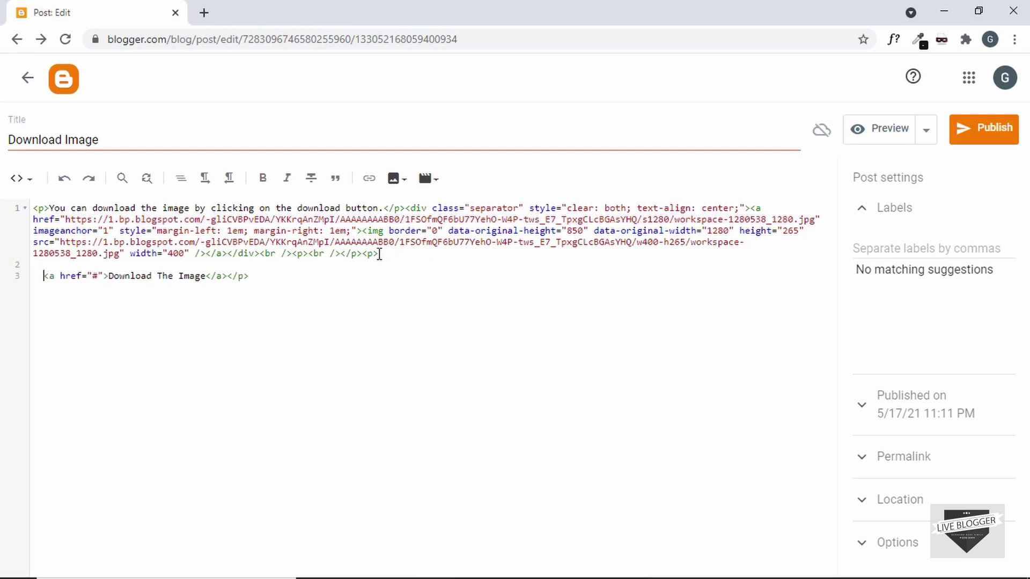
pyautogui.press('BackSpace')
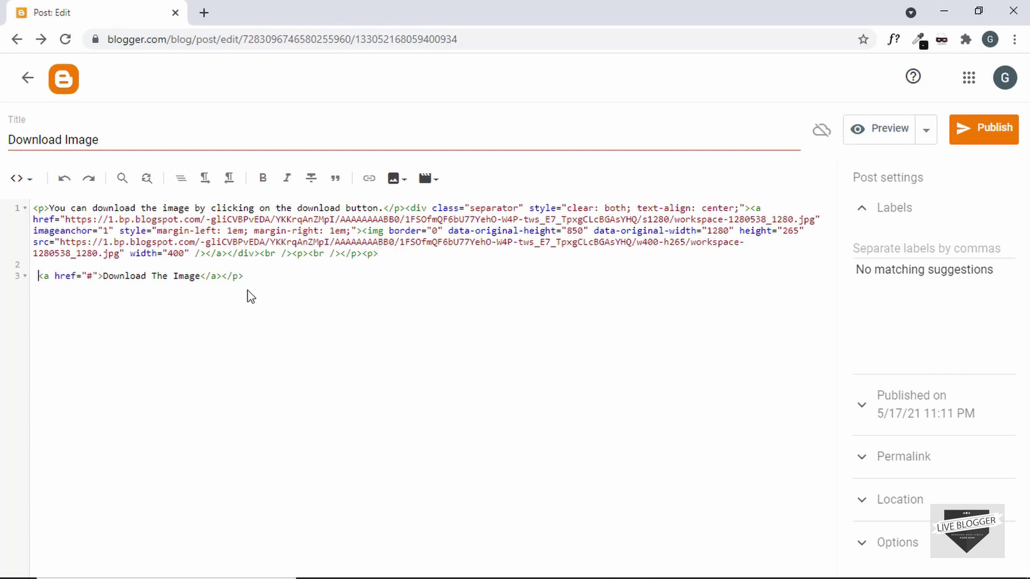
pyautogui.press('BackSpace')
pyautogui.doubleClick(84, 277)
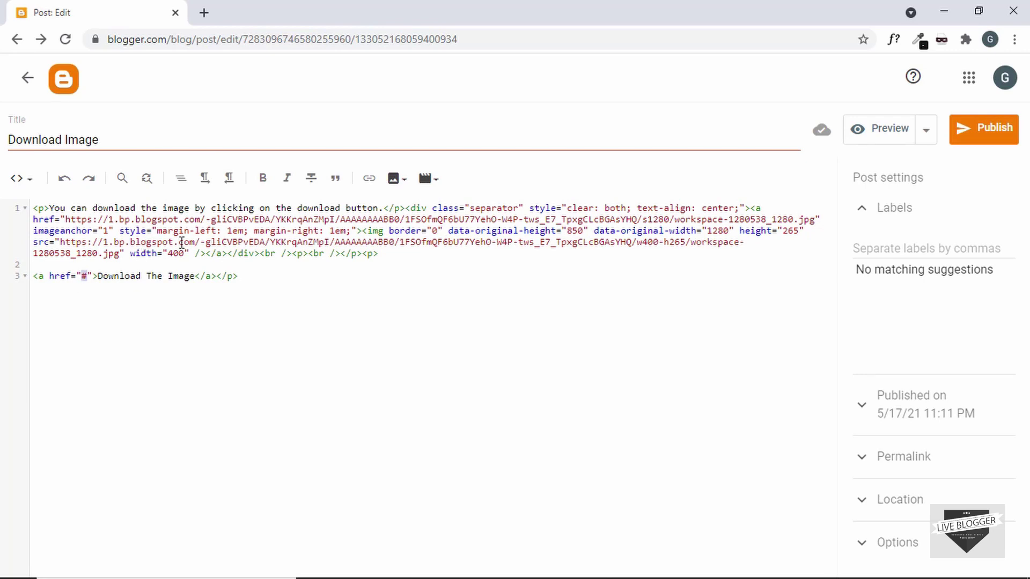
pyautogui.hotkey('ctrl', 'v')
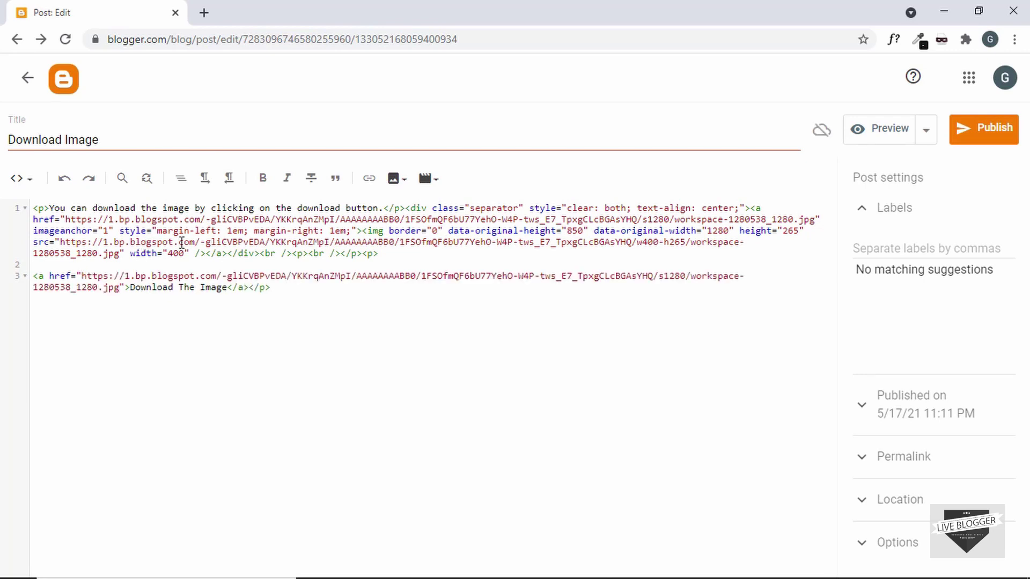
# Step: Publish the post, view it live, and test the 'Download The Image' link
pyautogui.click(983, 139)
pyautogui.click(572, 353)
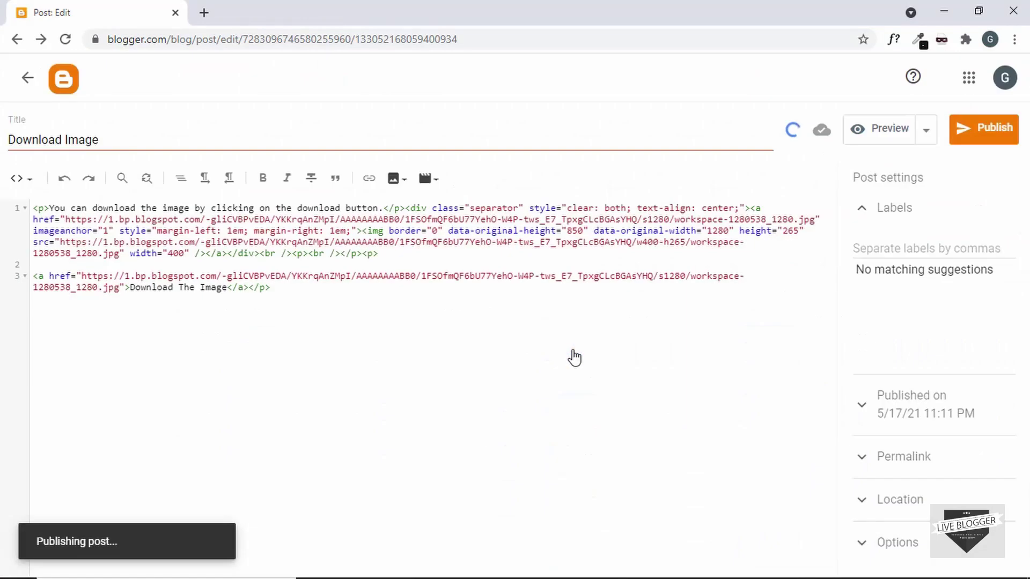
pyautogui.moveTo(922, 220)
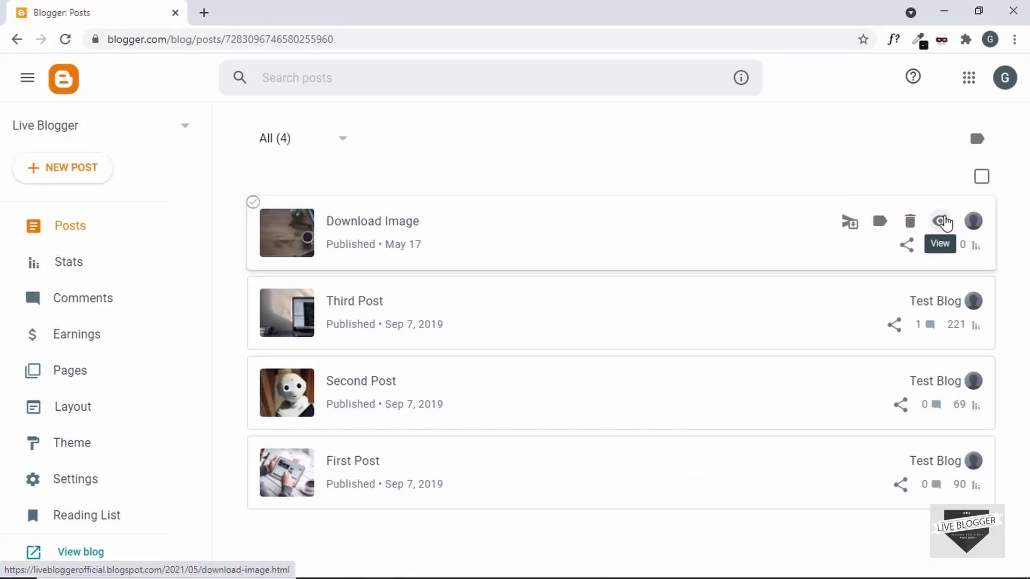
pyautogui.click(940, 221)
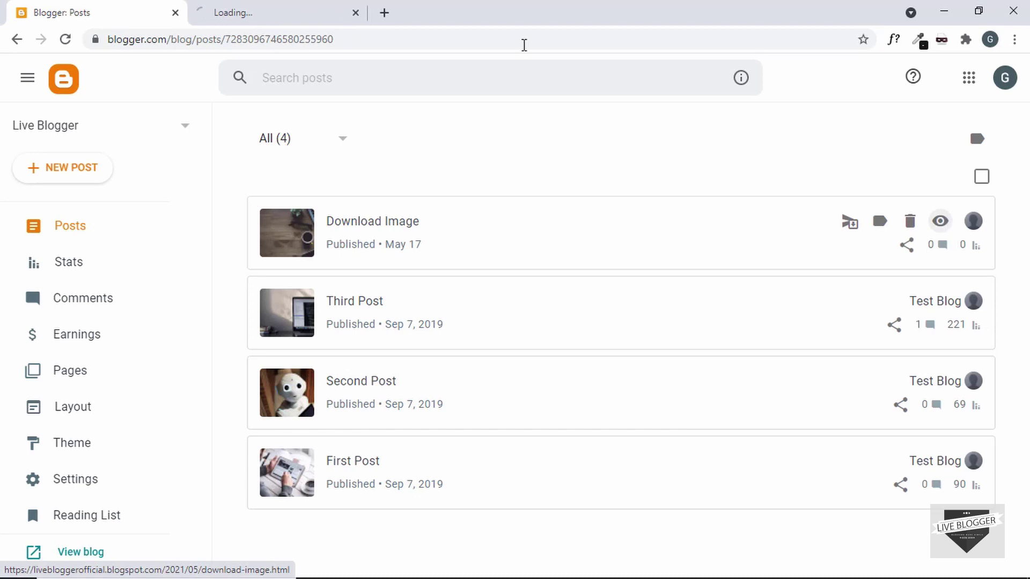
pyautogui.click(303, 8)
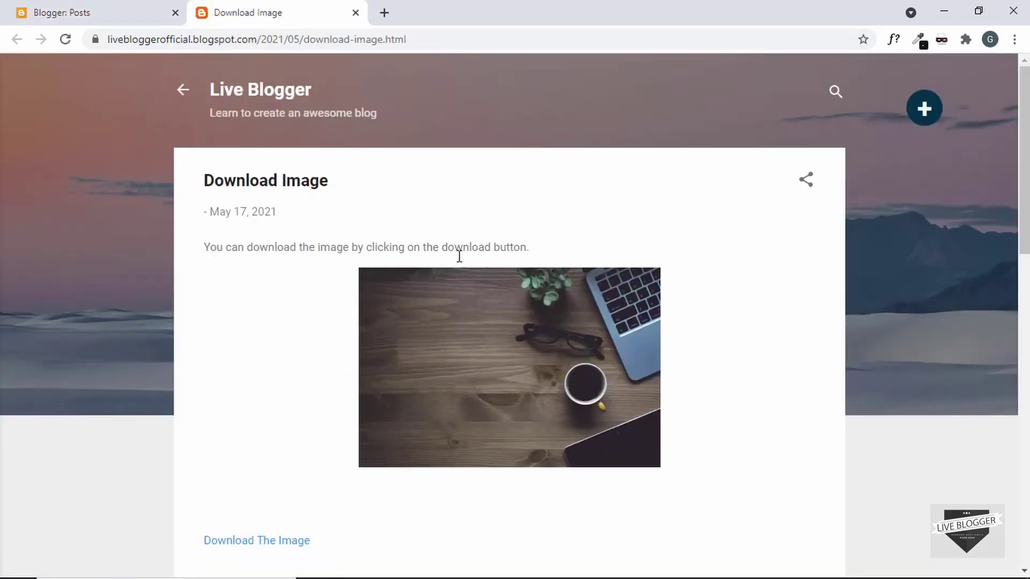
pyautogui.scroll(-4, 472, 315)
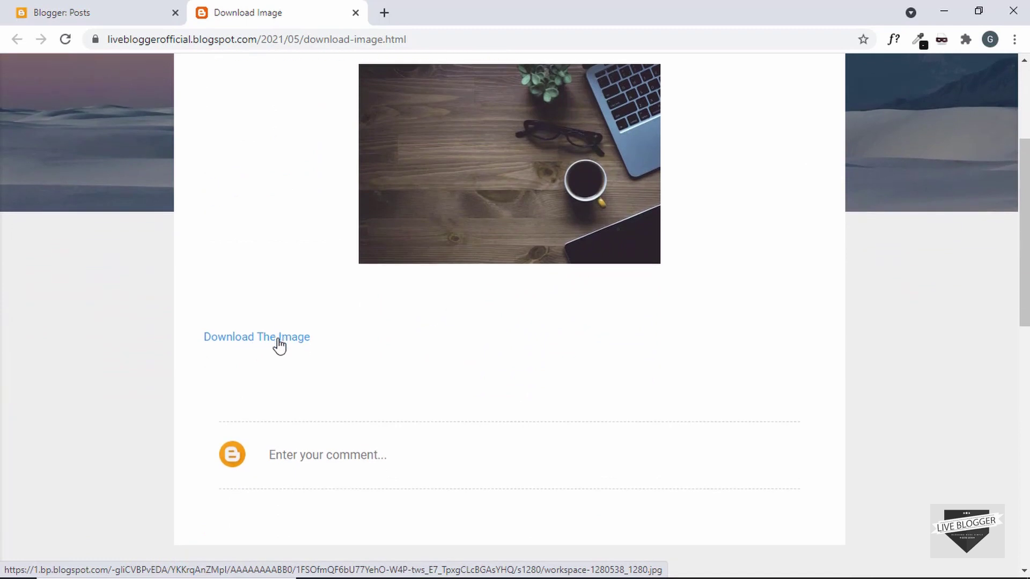
pyautogui.click(279, 343)
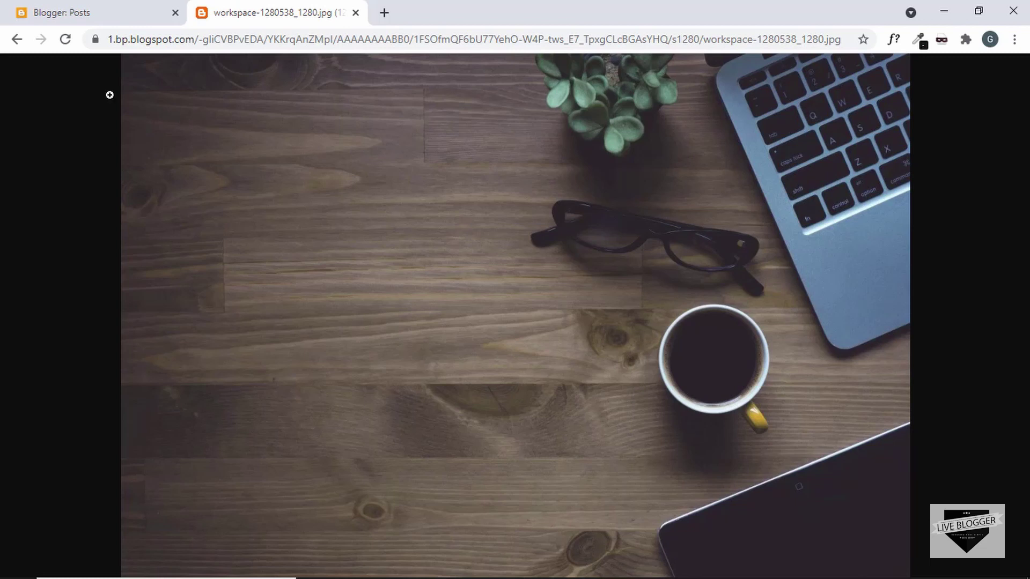
# Step: Upload workspace-1280538_1280.jpg to My Drive as a new file
pyautogui.click(15, 48)
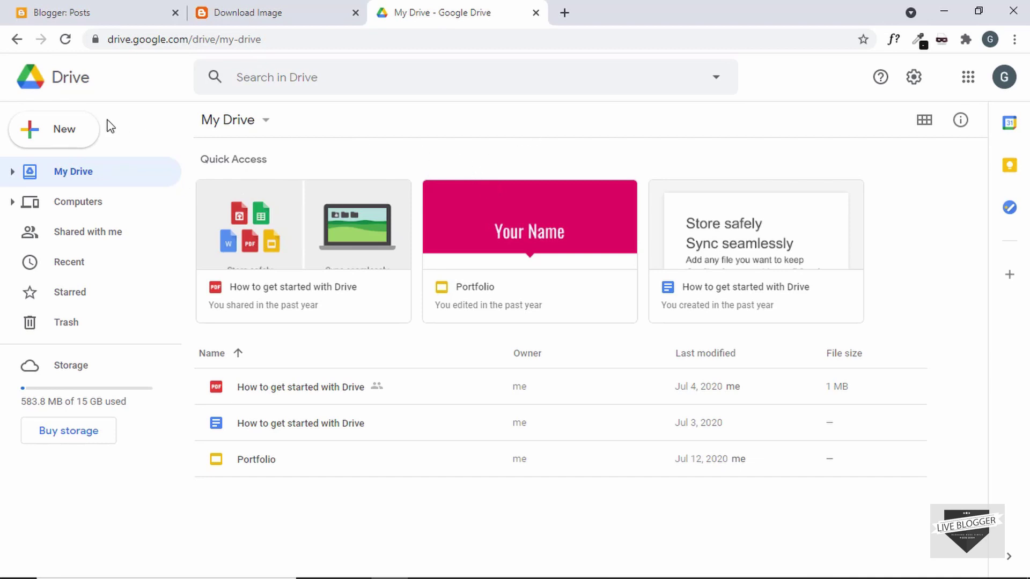
pyautogui.click(59, 130)
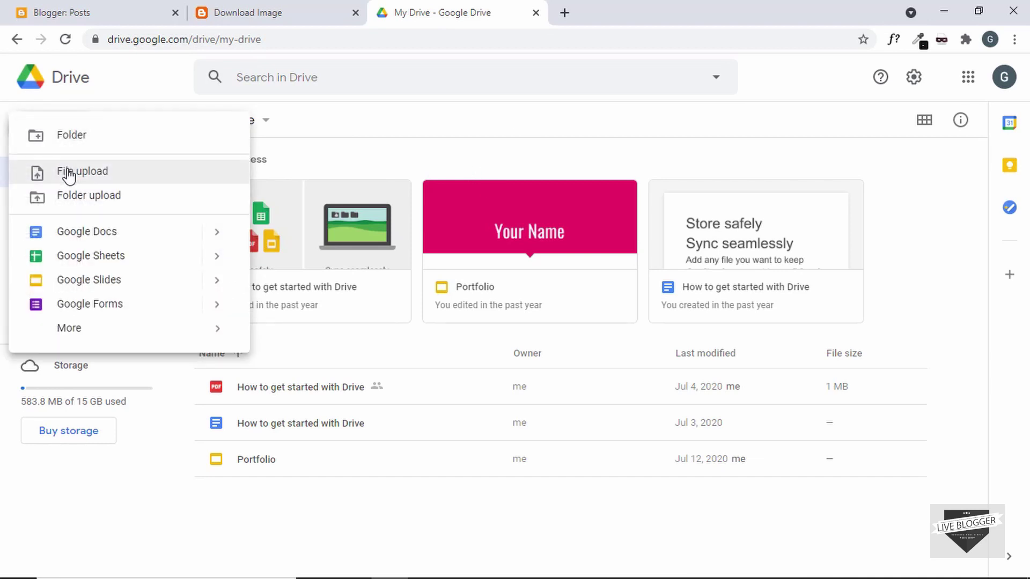
pyautogui.click(68, 172)
pyautogui.click(365, 182)
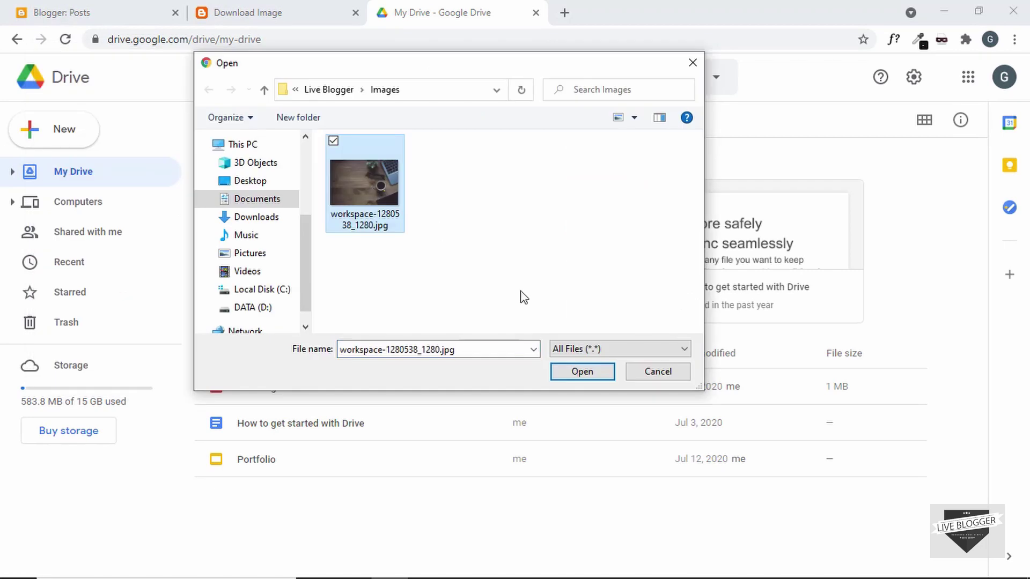
pyautogui.click(581, 371)
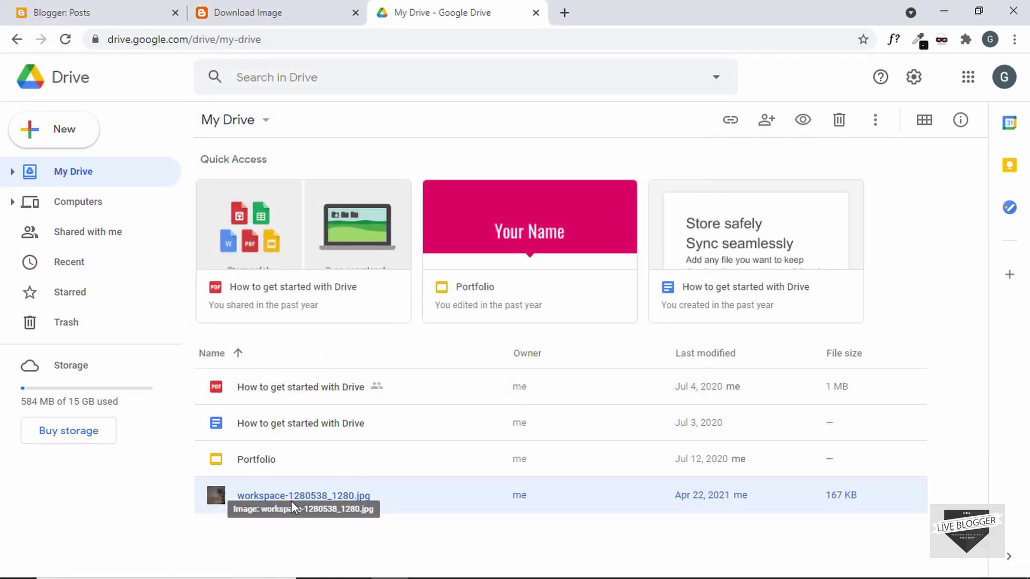
# Step: Share the photo with 'Anyone with the link', copy the link, and return to Blogger
pyautogui.rightClick(359, 500)
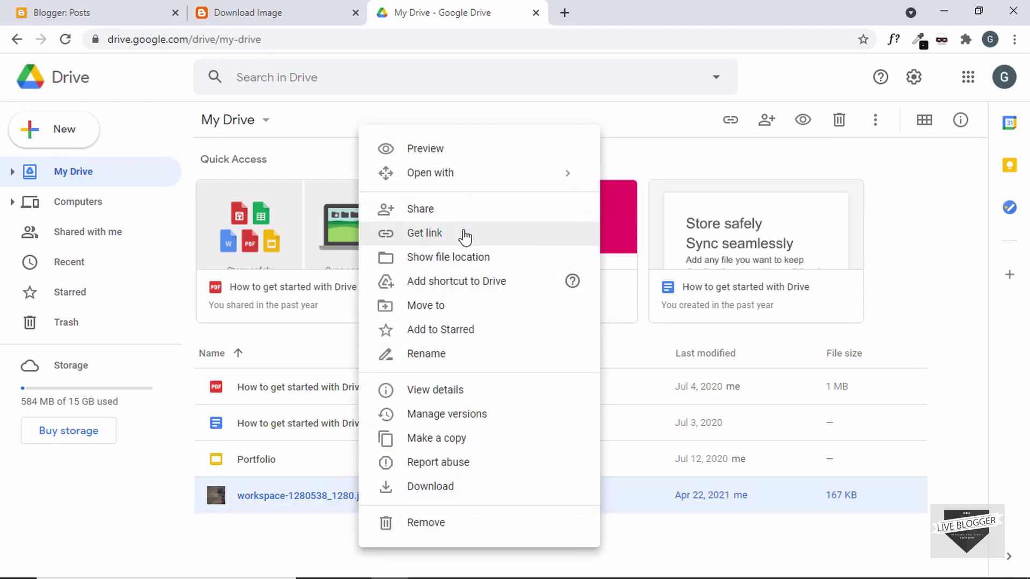
pyautogui.click(464, 237)
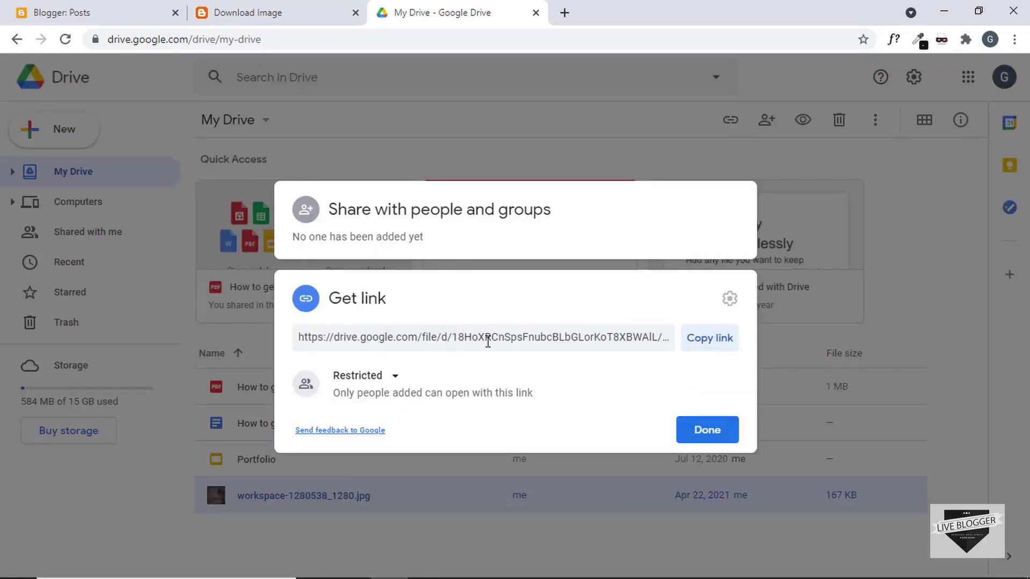
pyautogui.click(386, 378)
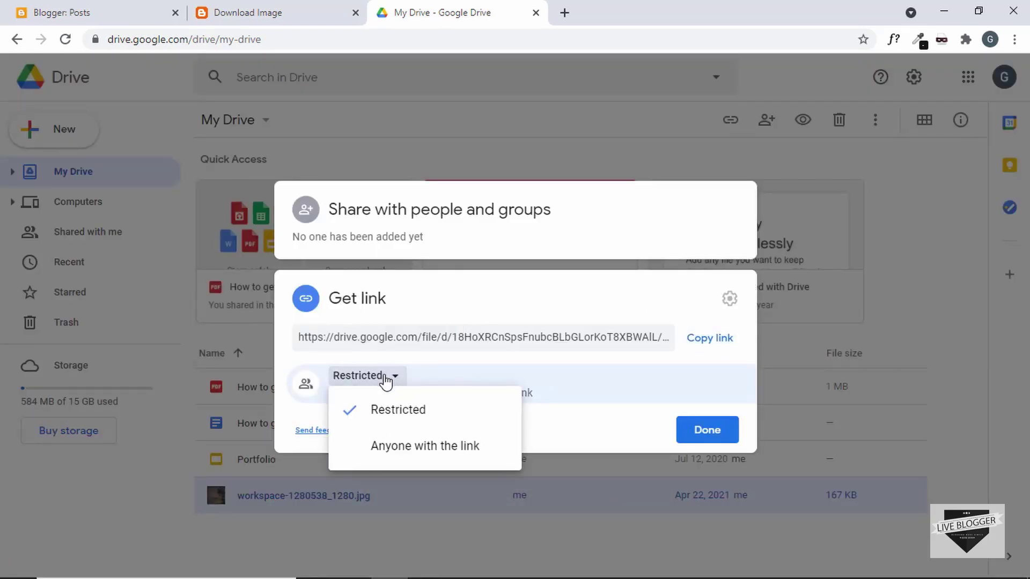
pyautogui.click(390, 448)
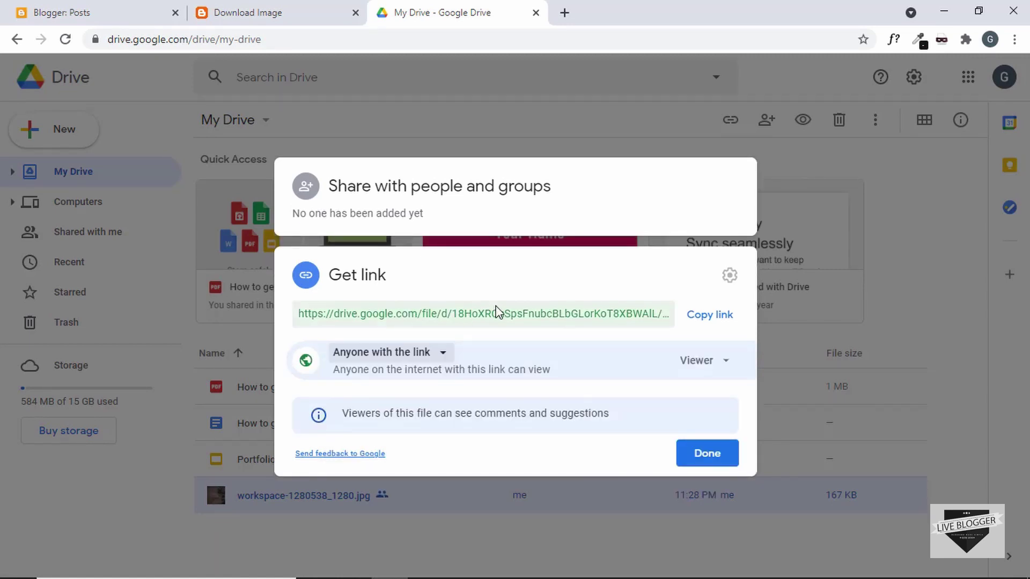
pyautogui.click(713, 320)
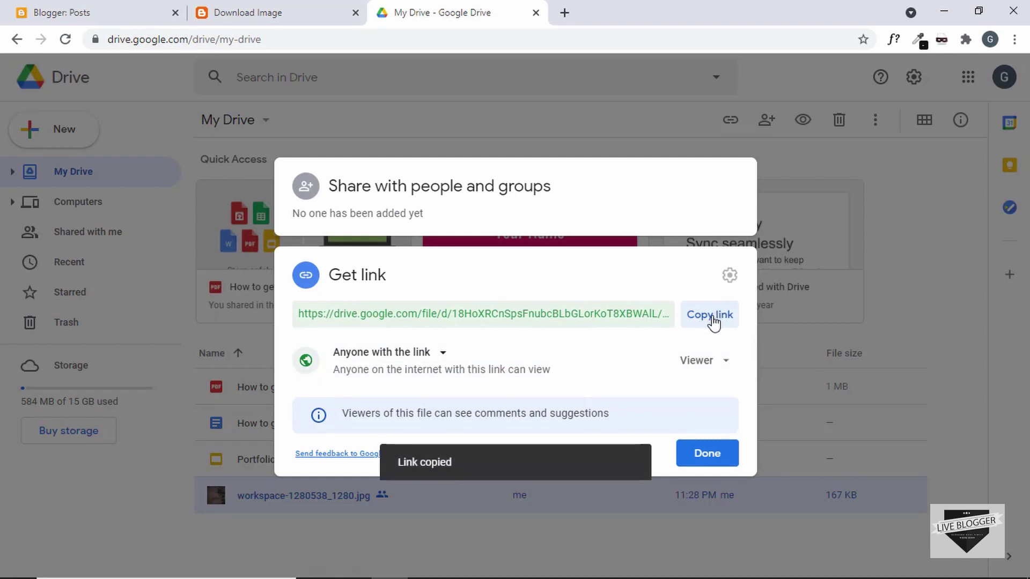
pyautogui.click(708, 456)
pyautogui.click(80, 13)
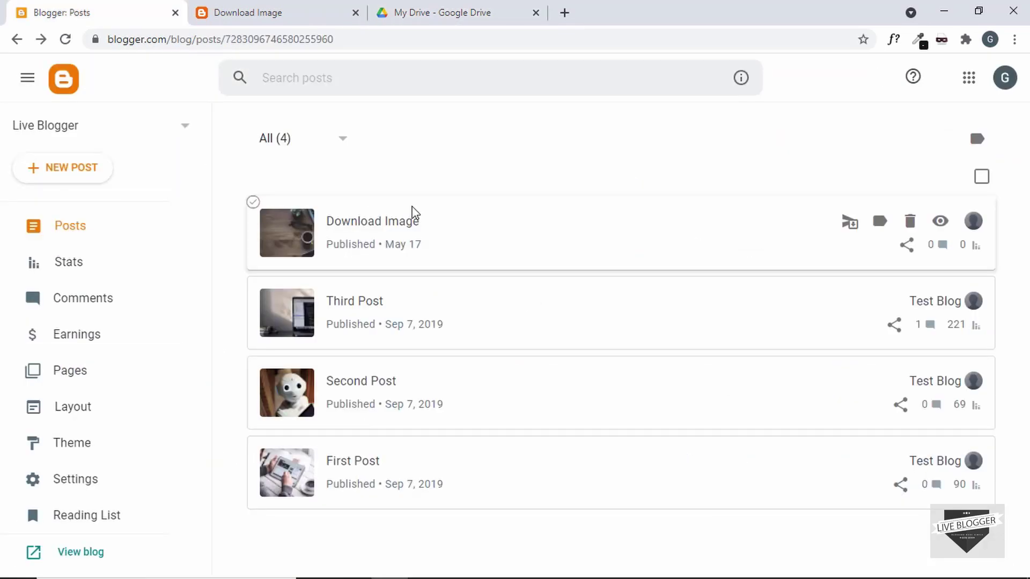
# Step: Replace the link's href in the Download Image post with the copied Drive link and update
pyautogui.click(483, 241)
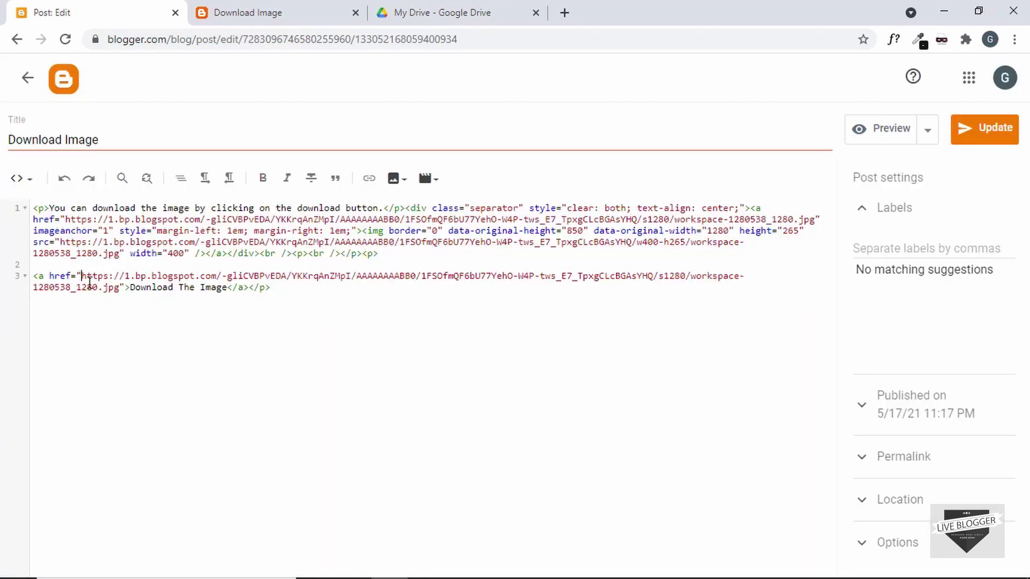
pyautogui.moveTo(89, 280); pyautogui.dragTo(117, 292)
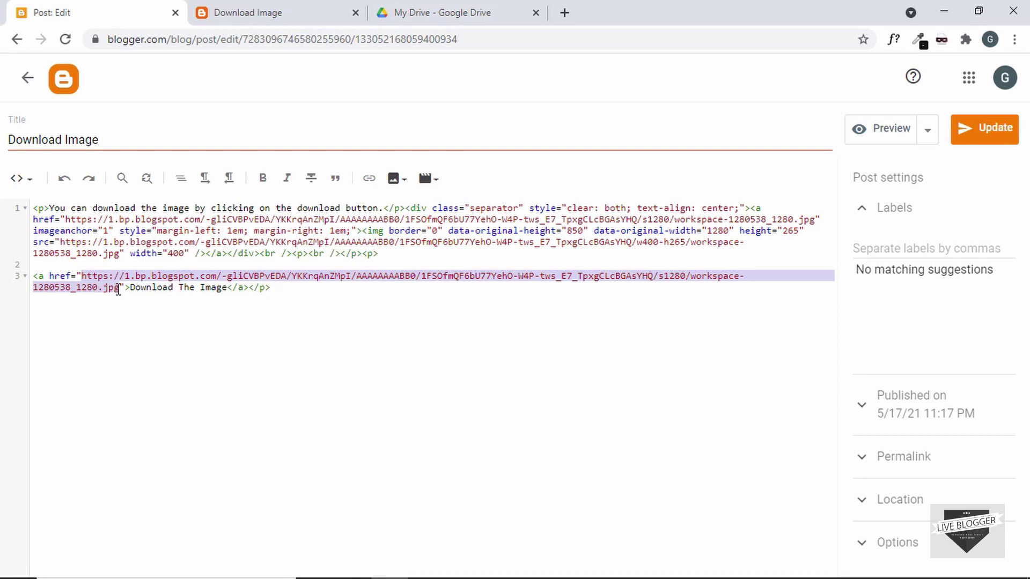
pyautogui.hotkey('ctrl', 'v')
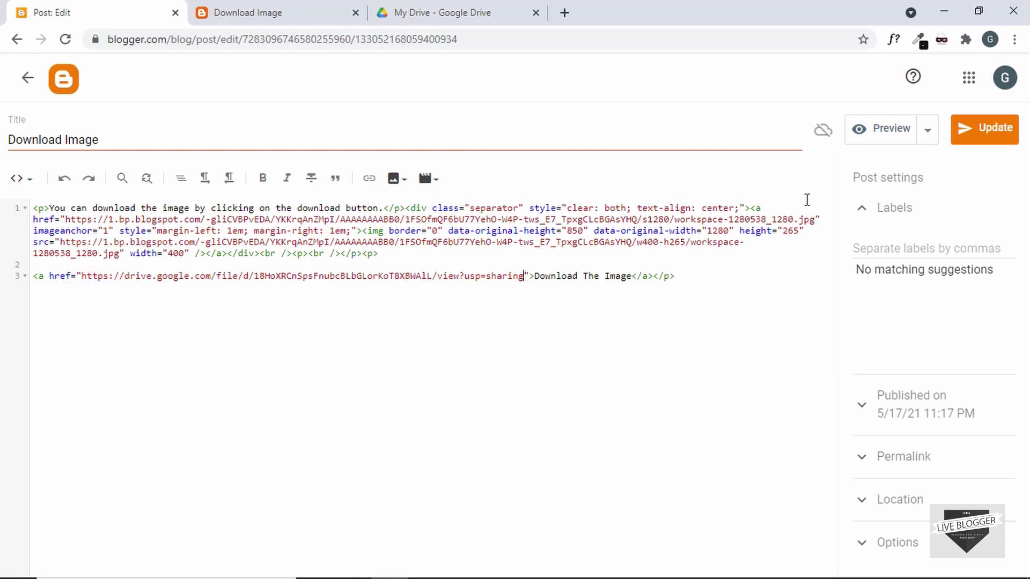
pyautogui.click(986, 141)
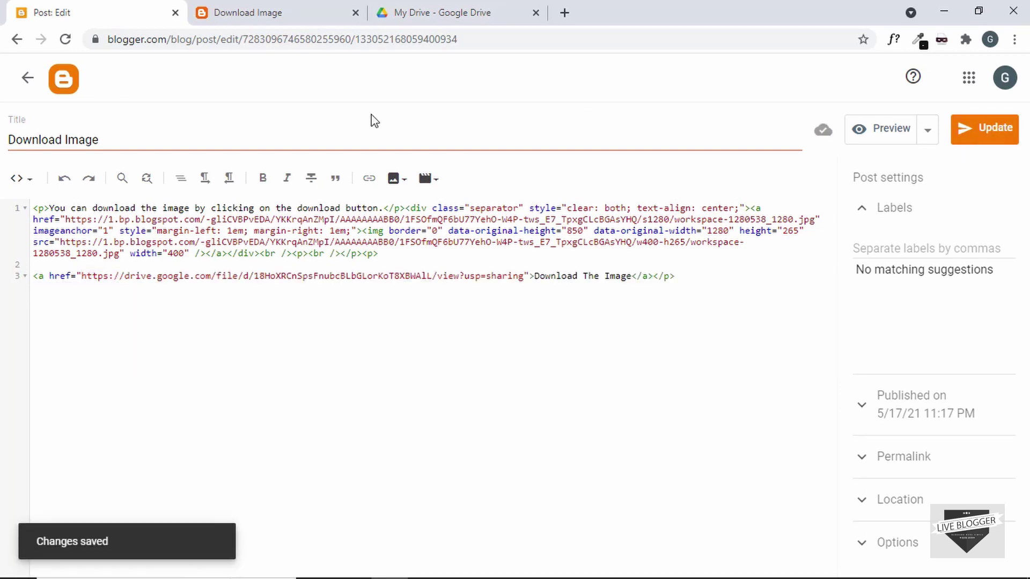
# Step: Reload the live post, download the image via the Drive link, and return to the editor
pyautogui.click(311, 12)
pyautogui.click(303, 40)
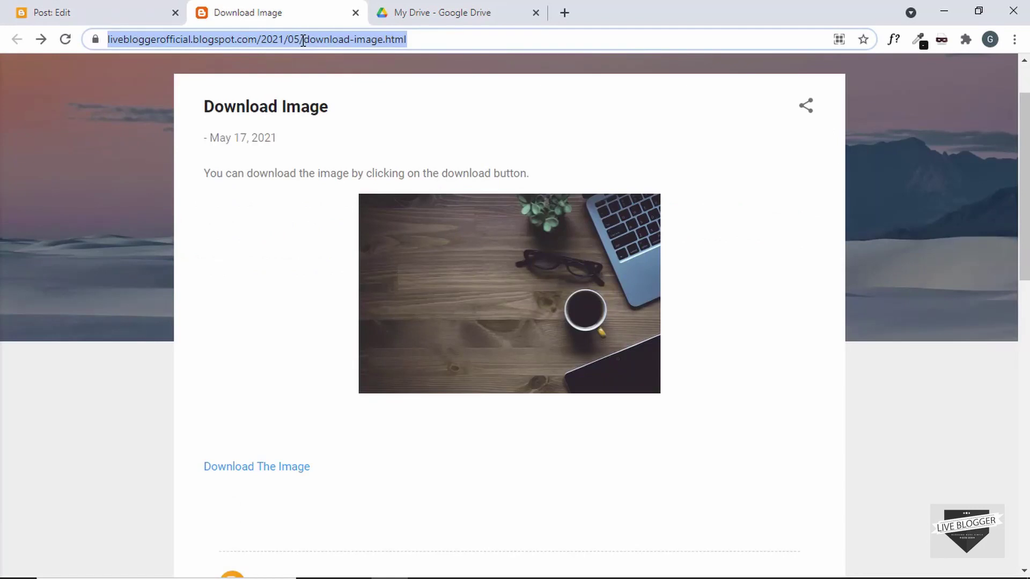
pyautogui.press('Return')
pyautogui.scroll(-2, 301, 348)
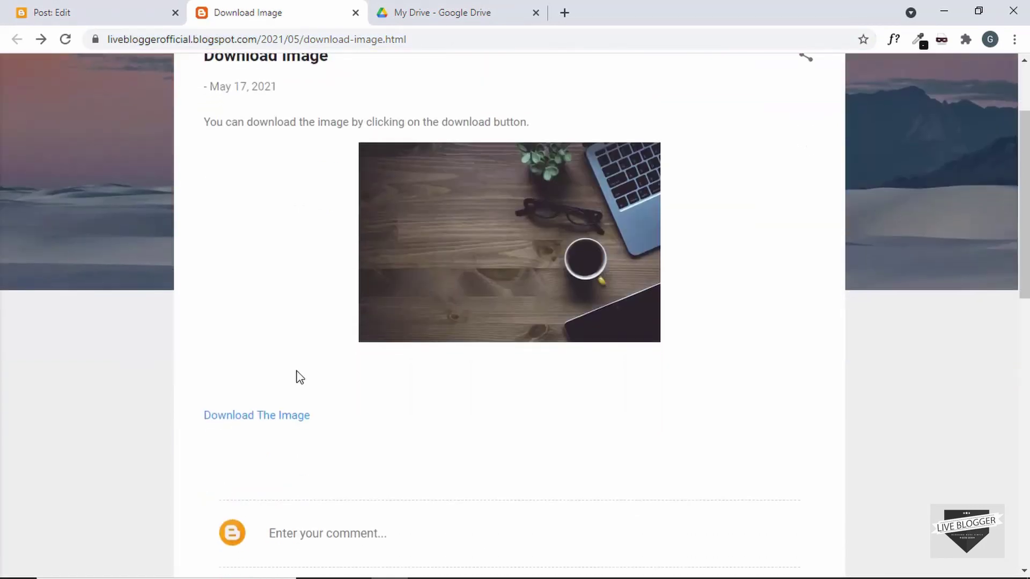
pyautogui.click(283, 416)
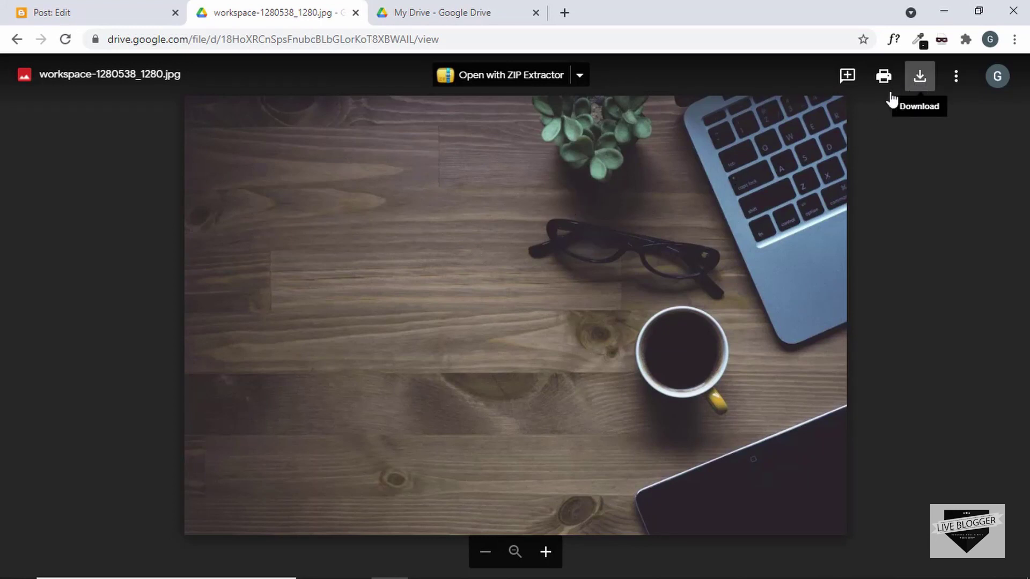
pyautogui.click(928, 89)
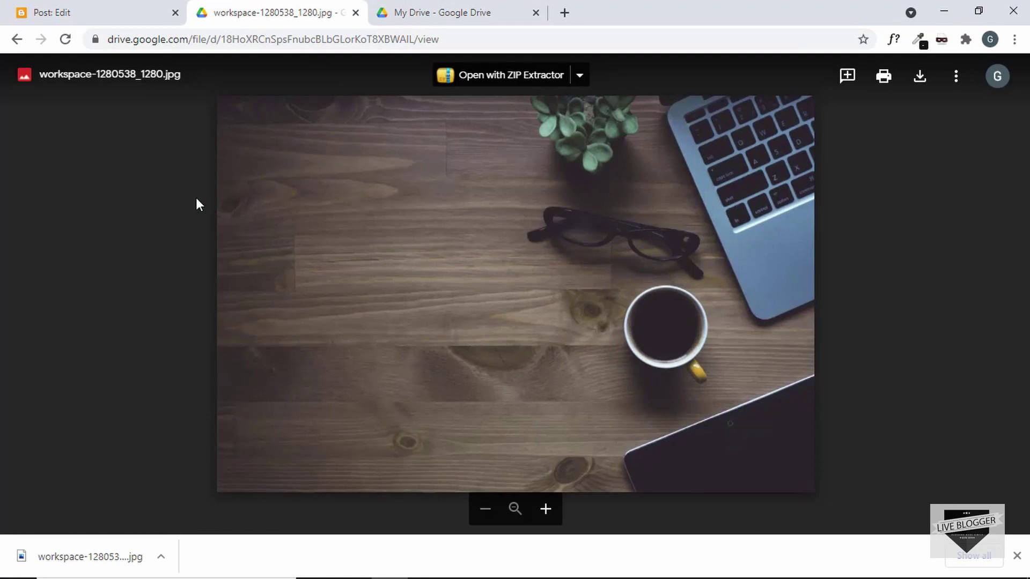
pyautogui.click(92, 16)
pyautogui.click(356, 12)
pyautogui.click(355, 13)
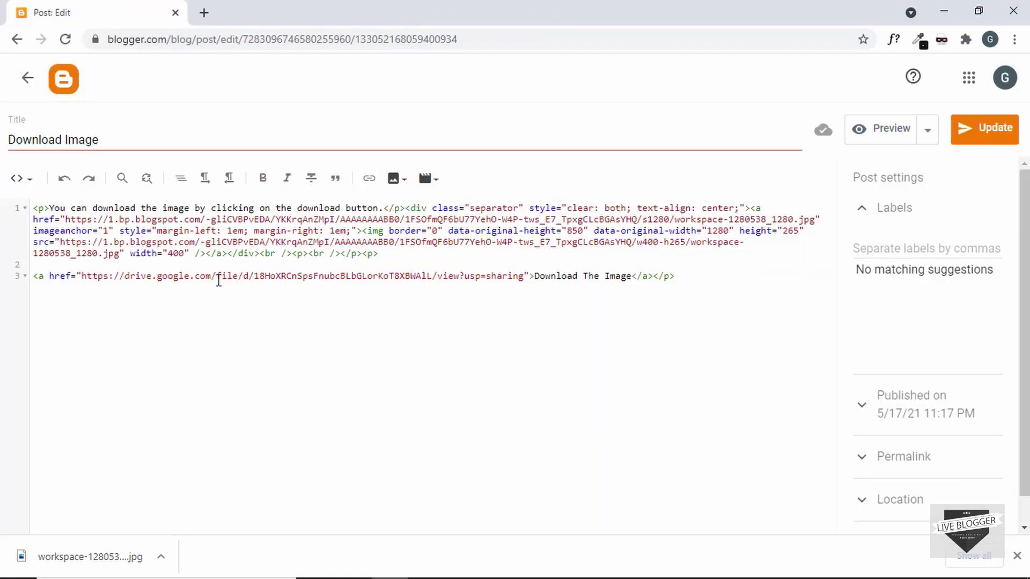
# Step: Strip '/view?usp=sharing' and 'file/d/' from the Drive link URL
pyautogui.moveTo(218, 279); pyautogui.dragTo(456, 282)
pyautogui.click(456, 281)
pyautogui.moveTo(434, 277); pyautogui.dragTo(529, 278)
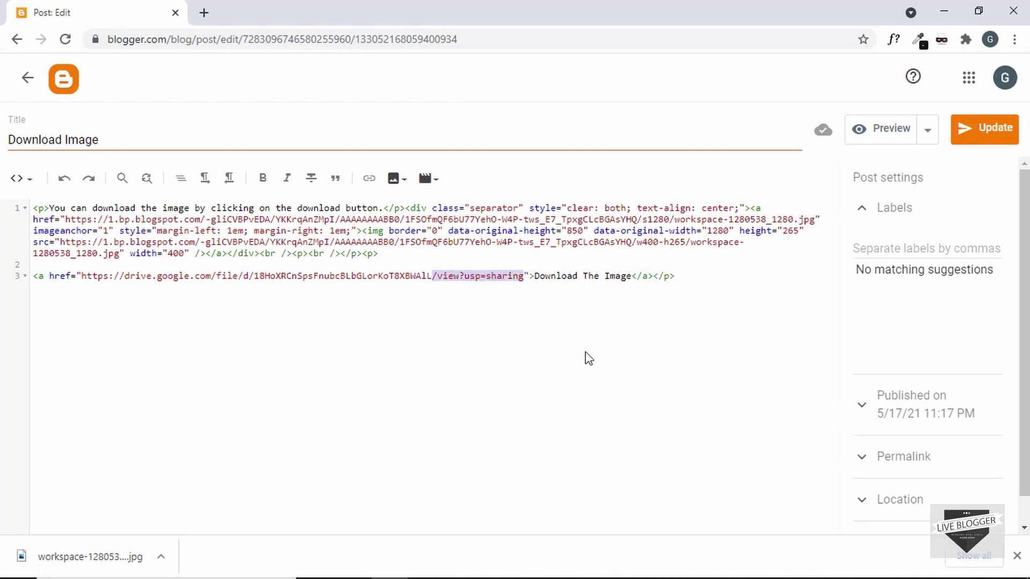
pyautogui.press('BackSpace')
pyautogui.moveTo(255, 275); pyautogui.dragTo(434, 277)
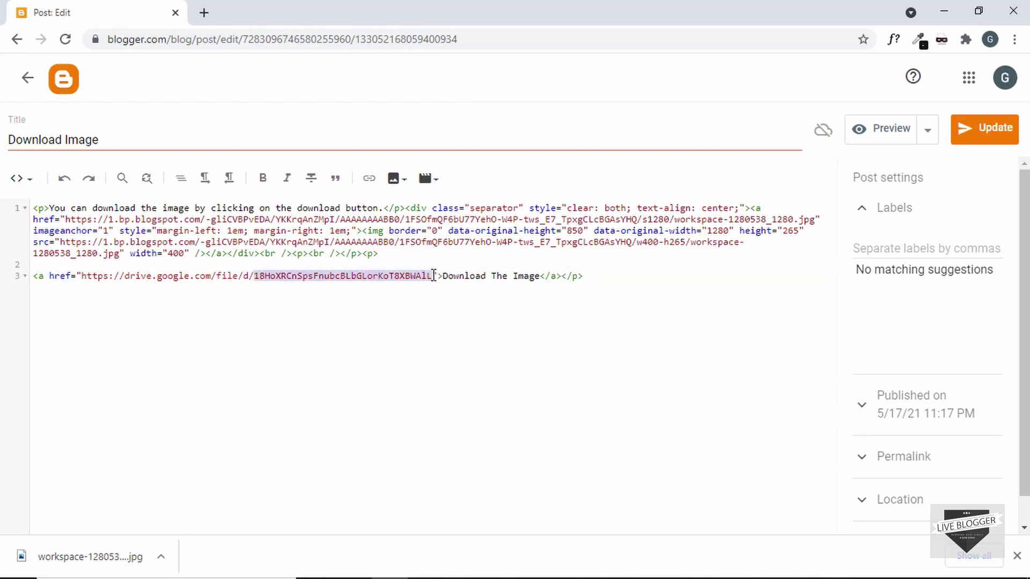
pyautogui.click(293, 275)
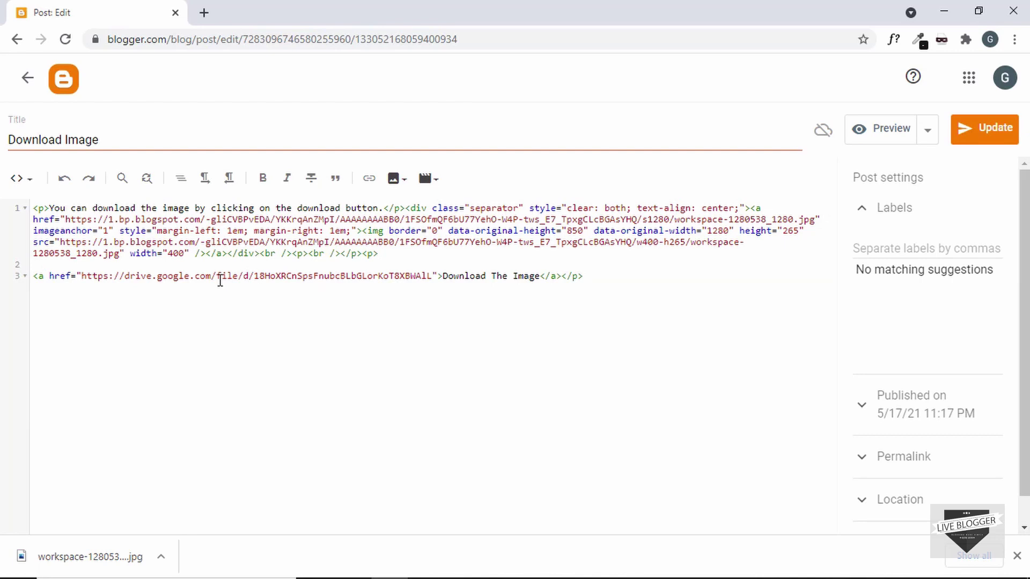
pyautogui.moveTo(219, 277); pyautogui.dragTo(250, 277)
pyautogui.press('BackSpace')
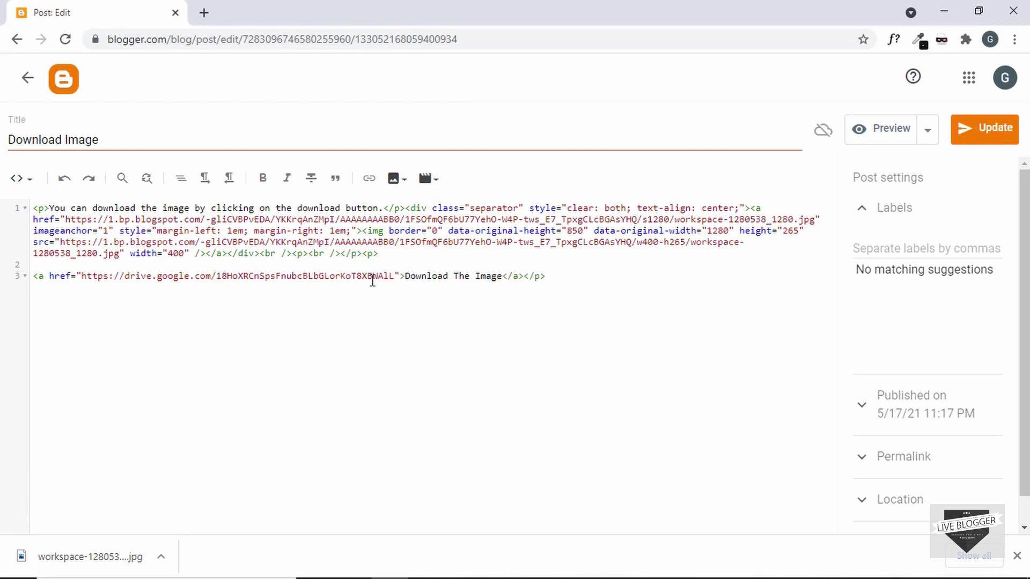
# Step: Insert 'uc?export=download&id=' before the file ID and update the post
pyautogui.write('uc')
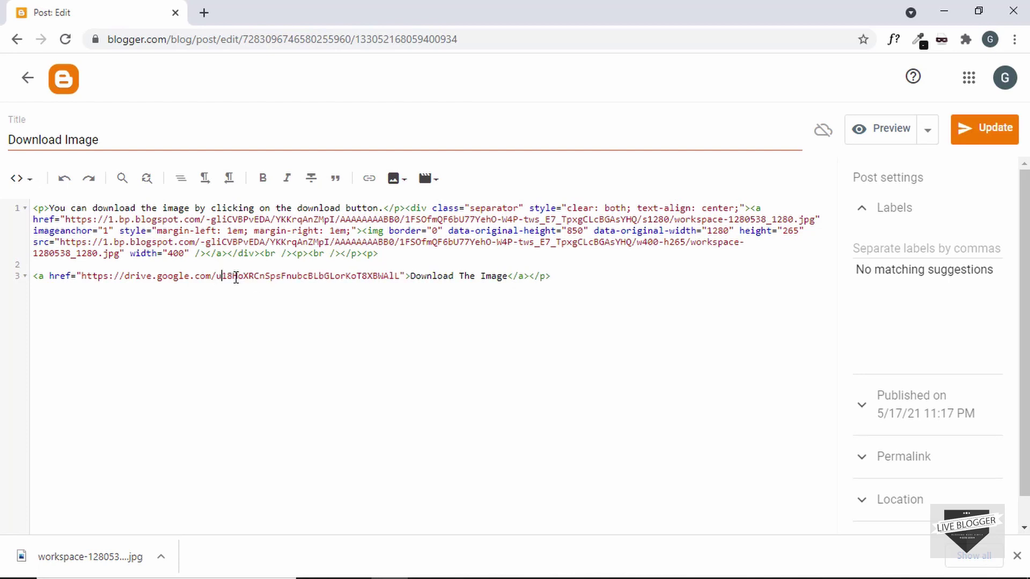
pyautogui.write('?')
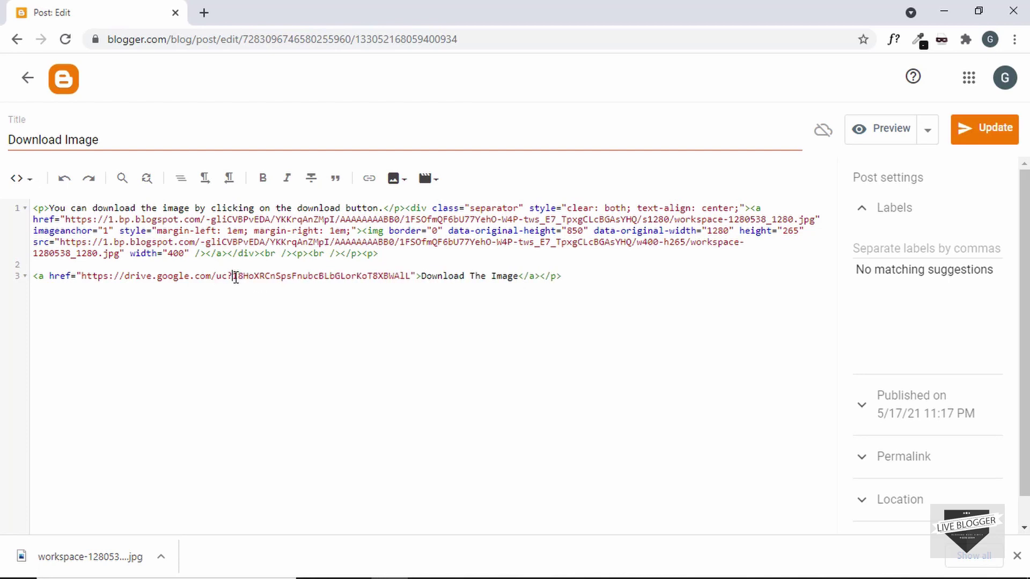
pyautogui.write('export=d')
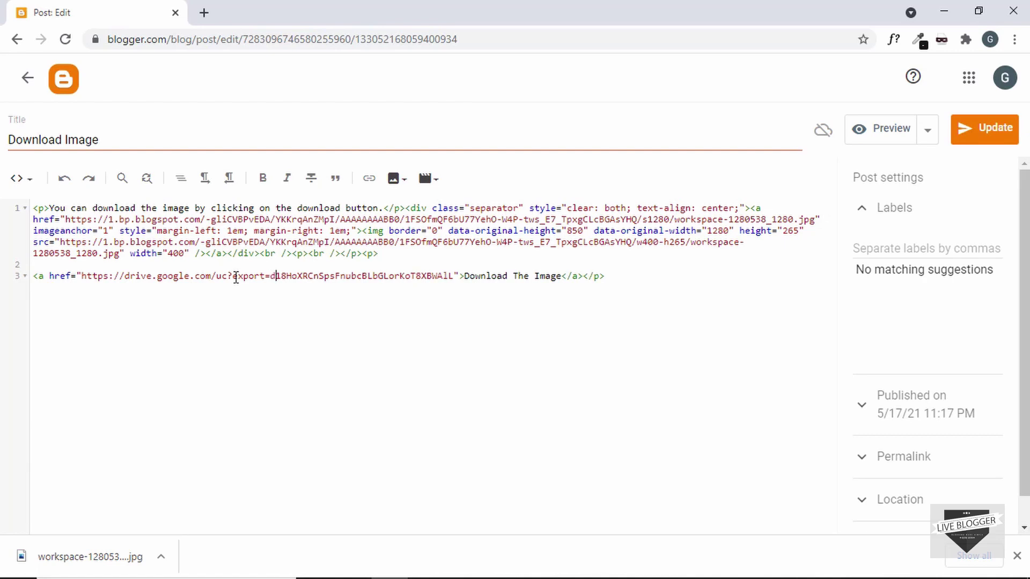
pyautogui.write('ownload&id=')
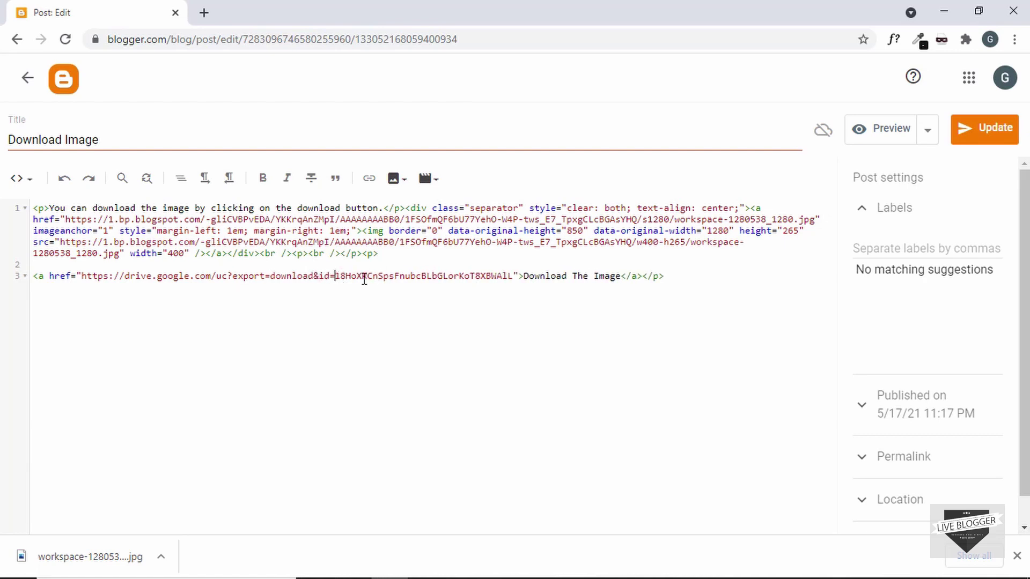
pyautogui.moveTo(336, 276); pyautogui.dragTo(498, 276)
pyautogui.click(294, 280)
pyautogui.click(259, 288)
pyautogui.click(989, 134)
# Step: Preview and reload the live post, then test that Download The Image downloads the photo
pyautogui.click(884, 129)
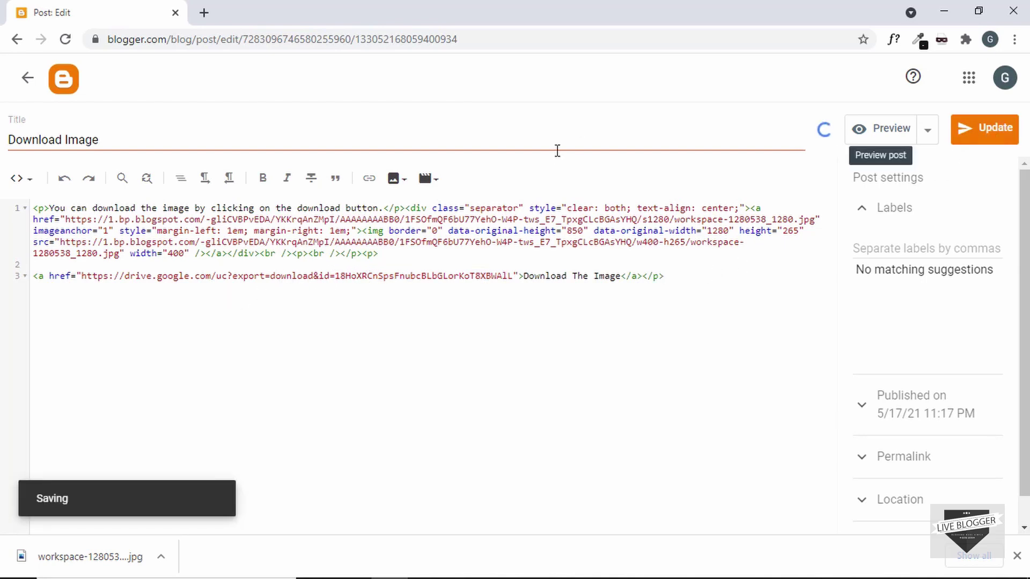
pyautogui.click(452, 38)
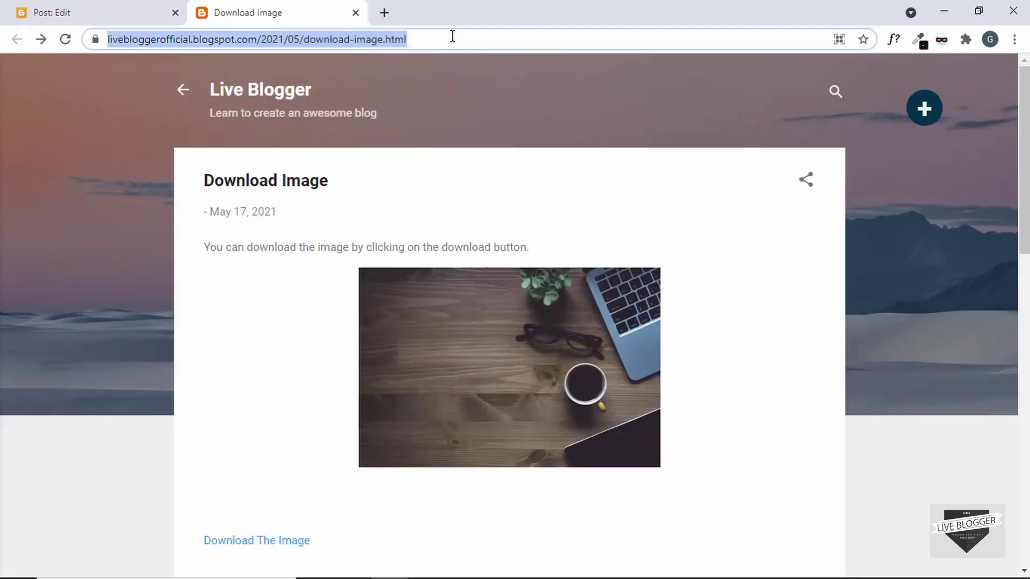
pyautogui.press('Return')
pyautogui.scroll(-2, 306, 207)
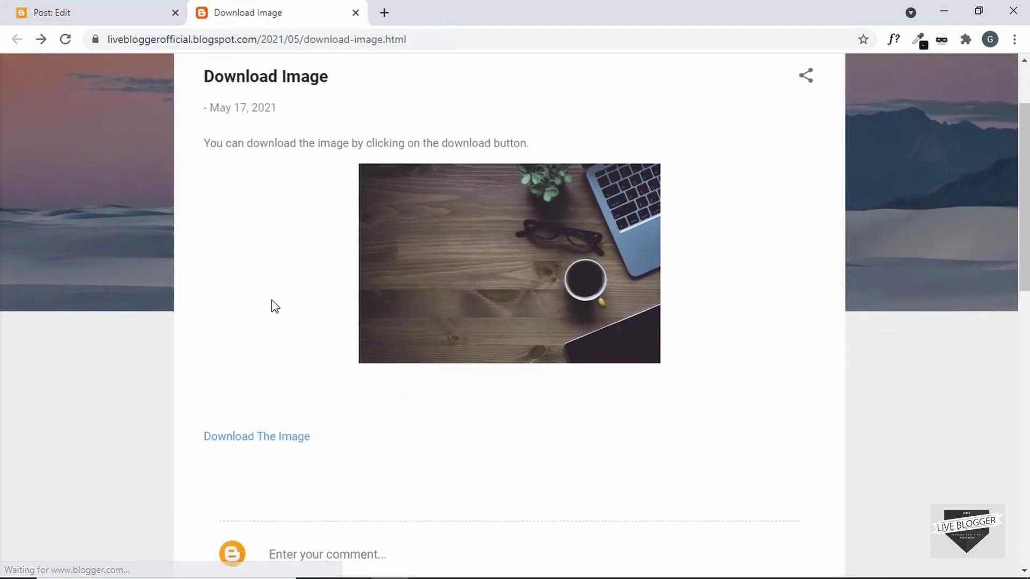
pyautogui.click(255, 441)
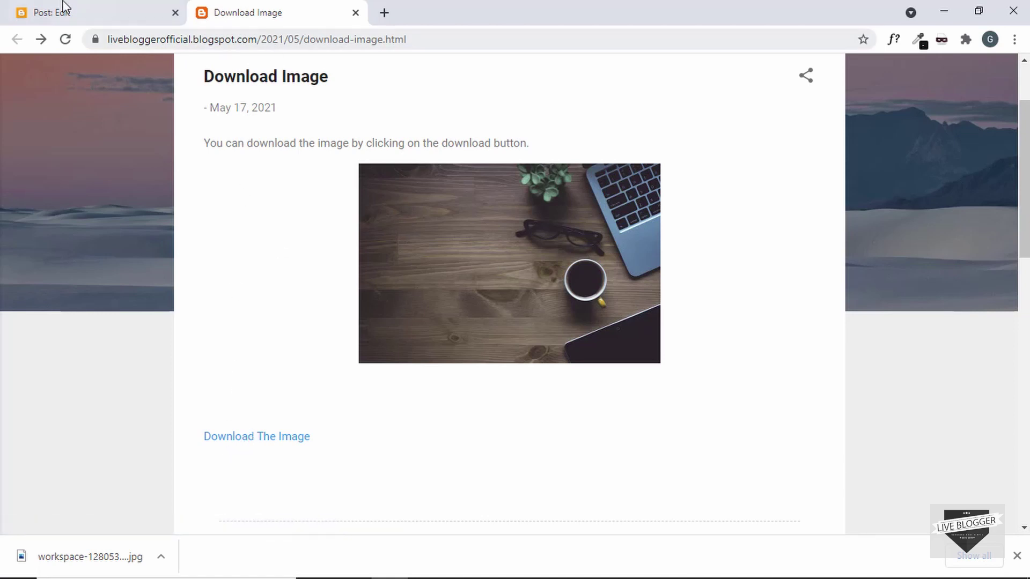
pyautogui.click(79, 10)
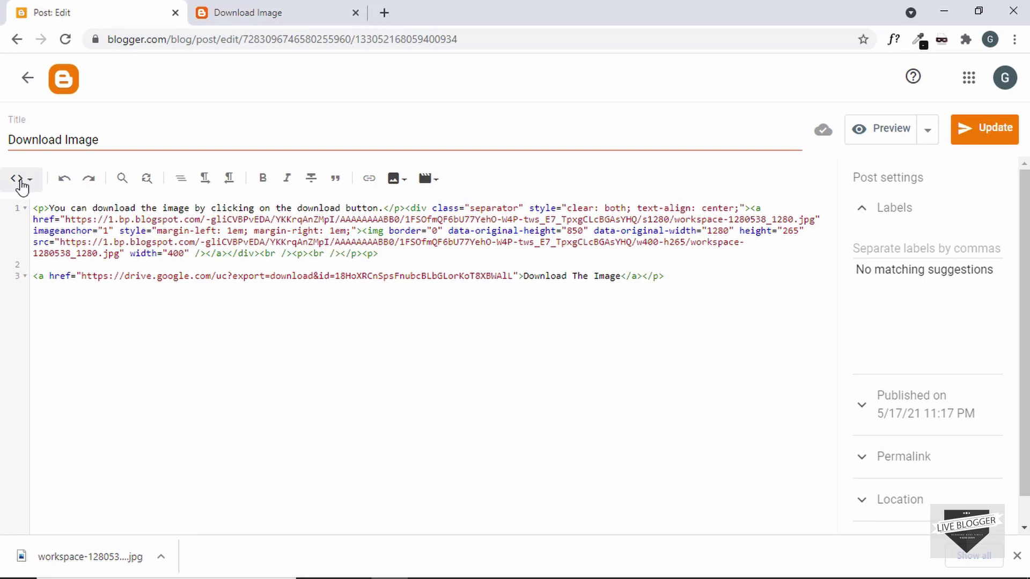
# Step: In Compose view, set the post photo's size to Small
pyautogui.click(21, 182)
pyautogui.click(43, 218)
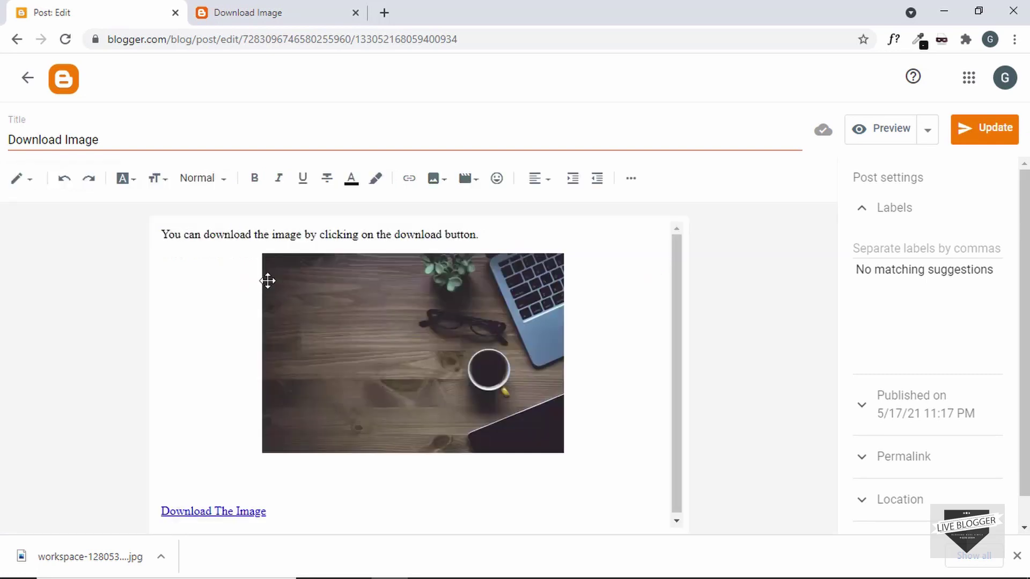
pyautogui.click(407, 333)
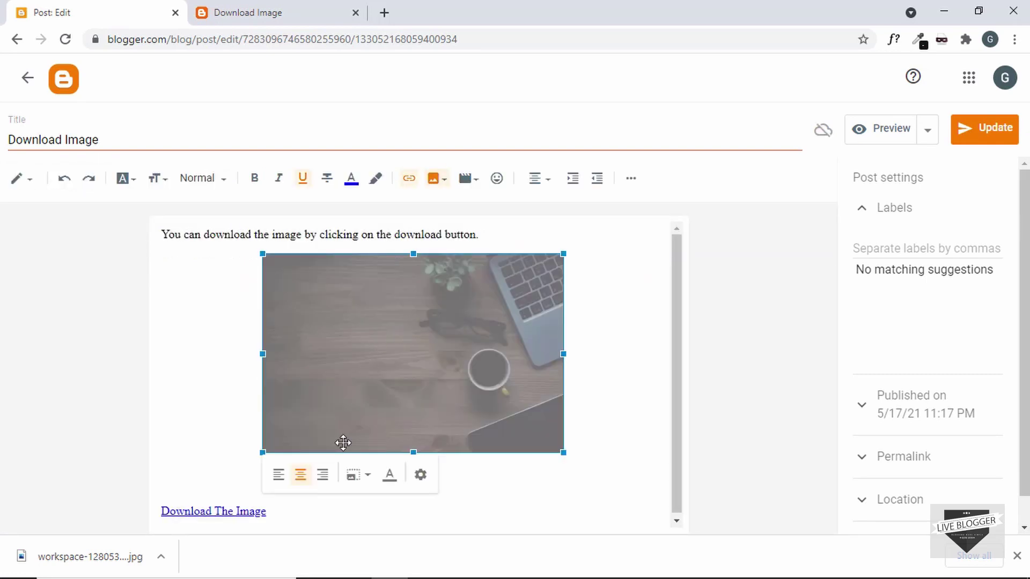
pyautogui.click(418, 474)
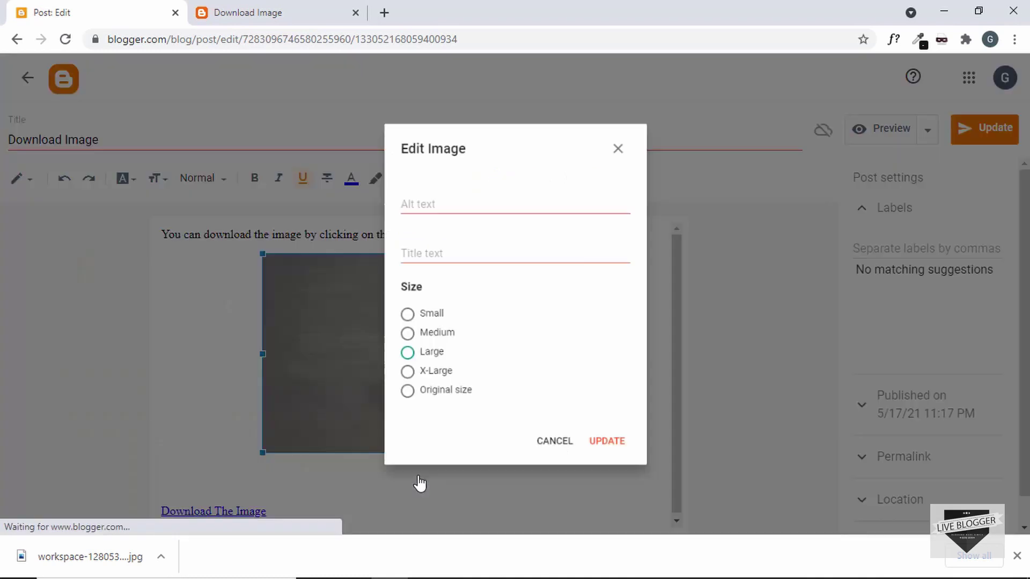
pyautogui.click(421, 320)
pyautogui.click(600, 455)
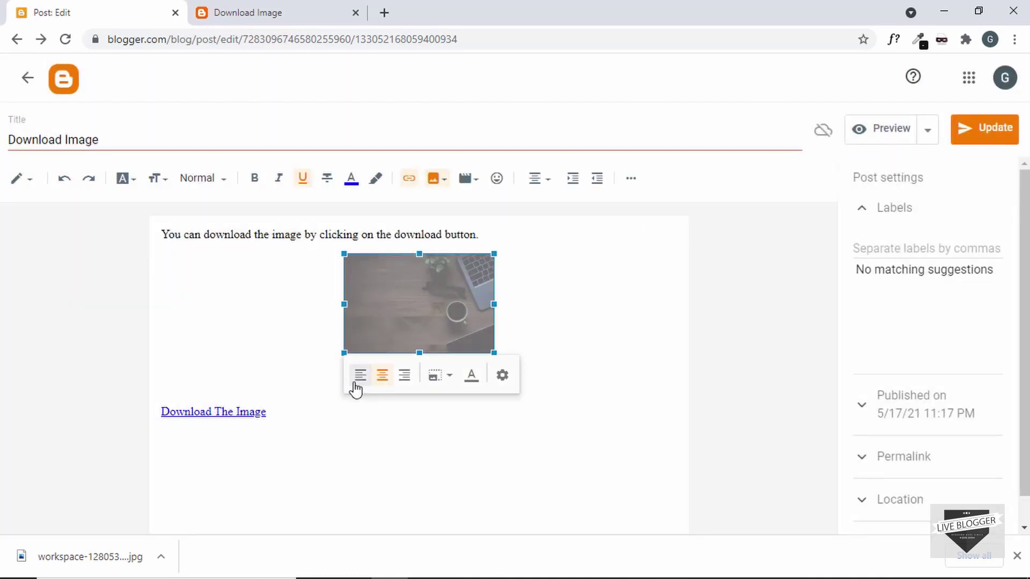
# Step: Align the photo left beside the link and save the post
pyautogui.click(360, 376)
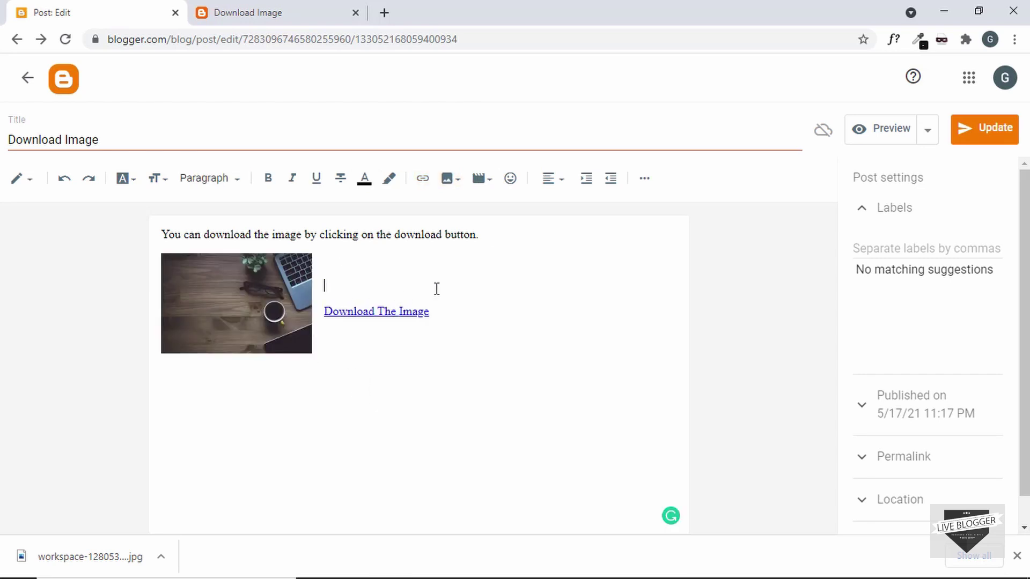
pyautogui.click(980, 140)
pyautogui.click(306, 8)
# Step: Reload the live post and inspect the Download The Image link's uc?export=download href
pyautogui.click(368, 40)
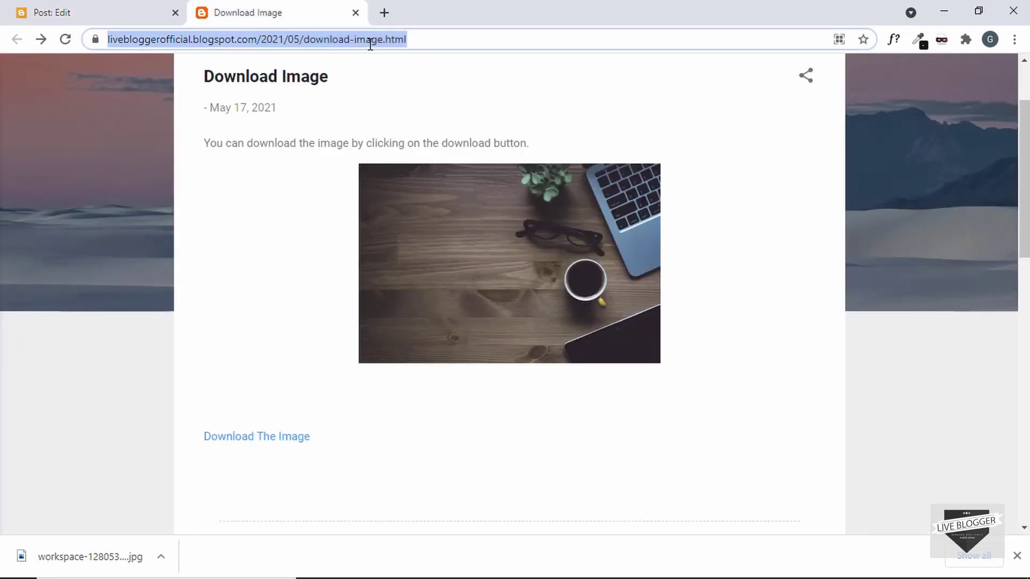
pyautogui.press('Return')
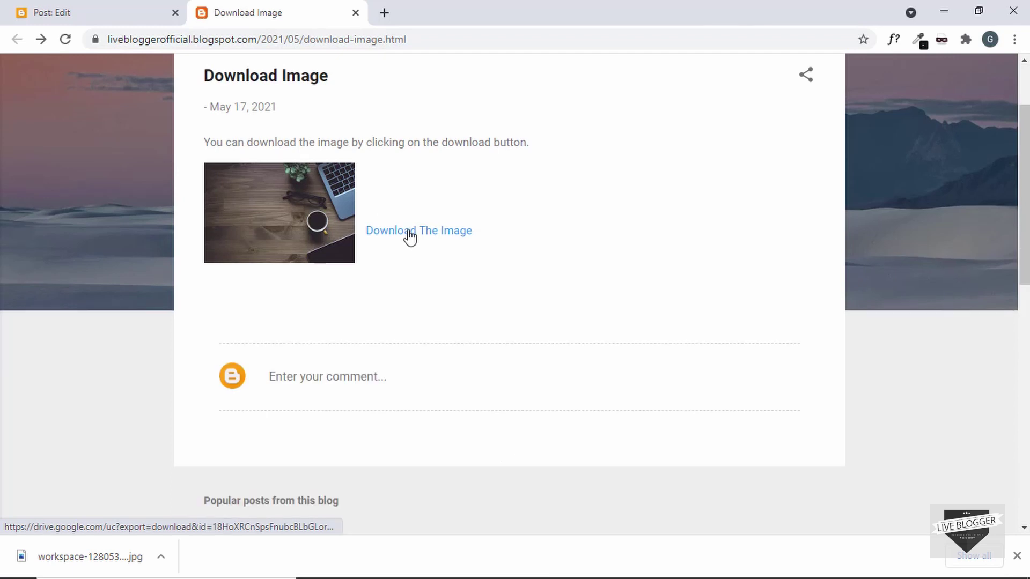
pyautogui.rightClick(439, 237)
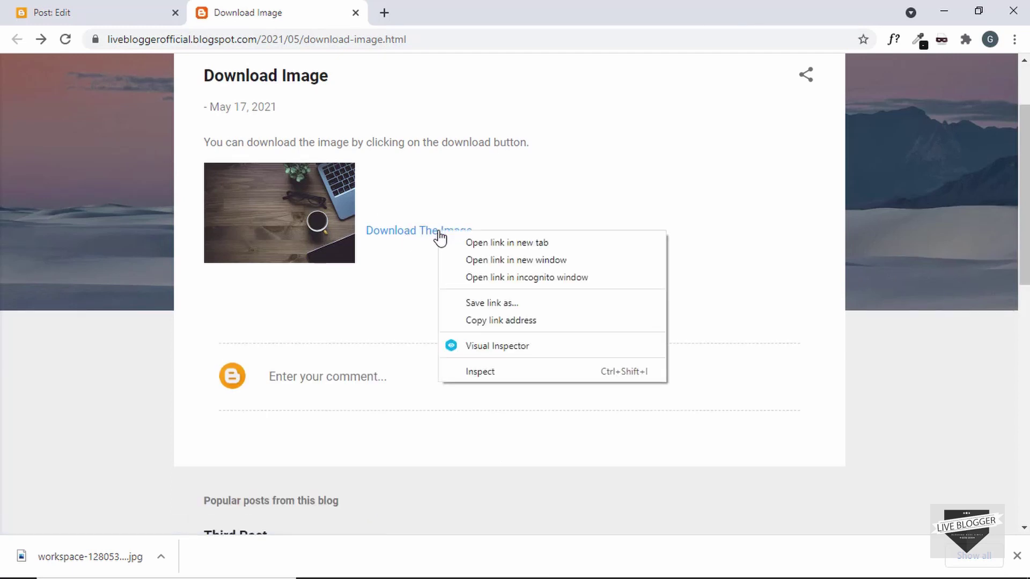
pyautogui.click(545, 372)
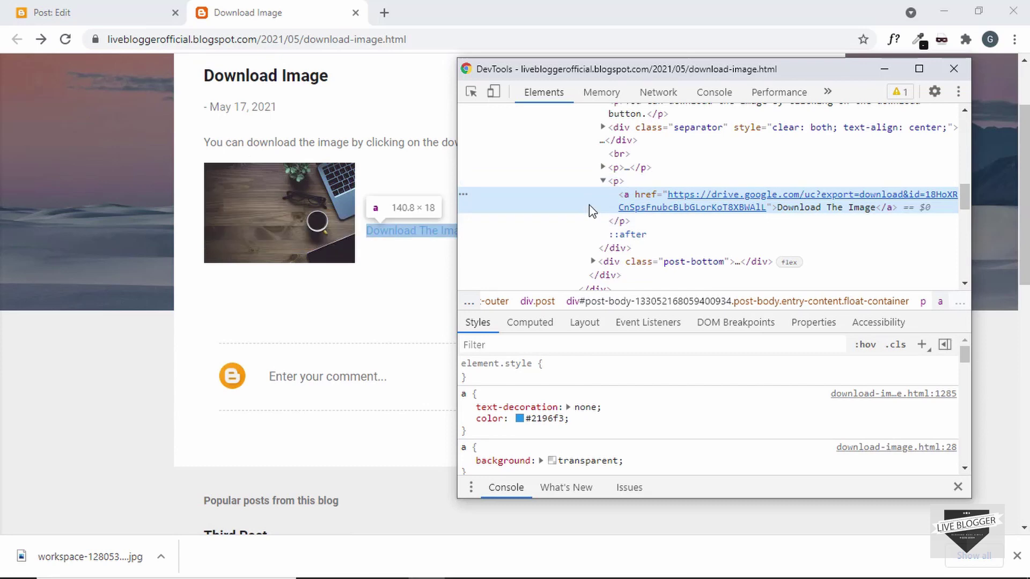
# Step: In the editor's HTML view, start typing class="down into the Download The Image link tag
pyautogui.click(88, 12)
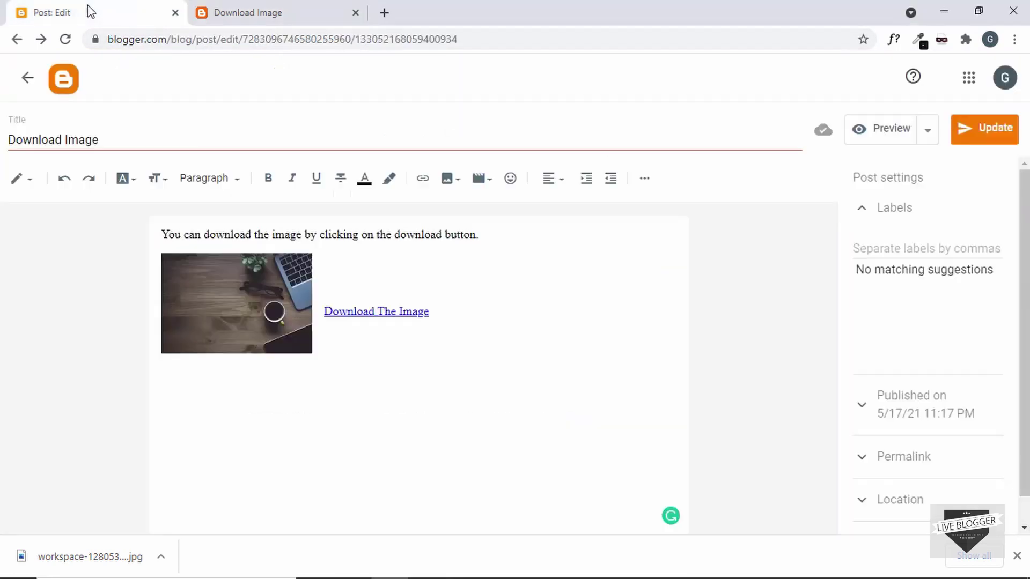
pyautogui.click(22, 178)
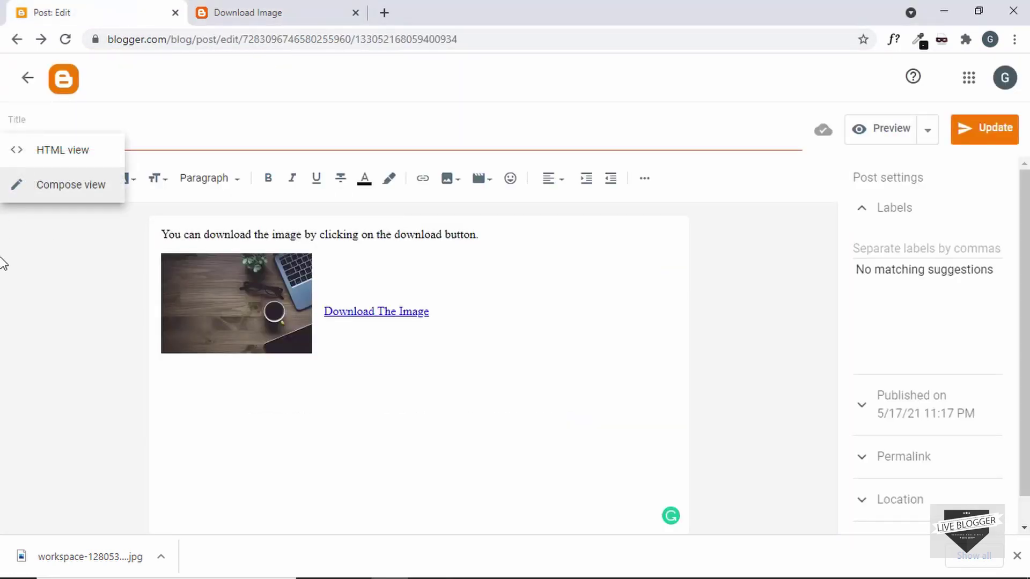
pyautogui.click(52, 156)
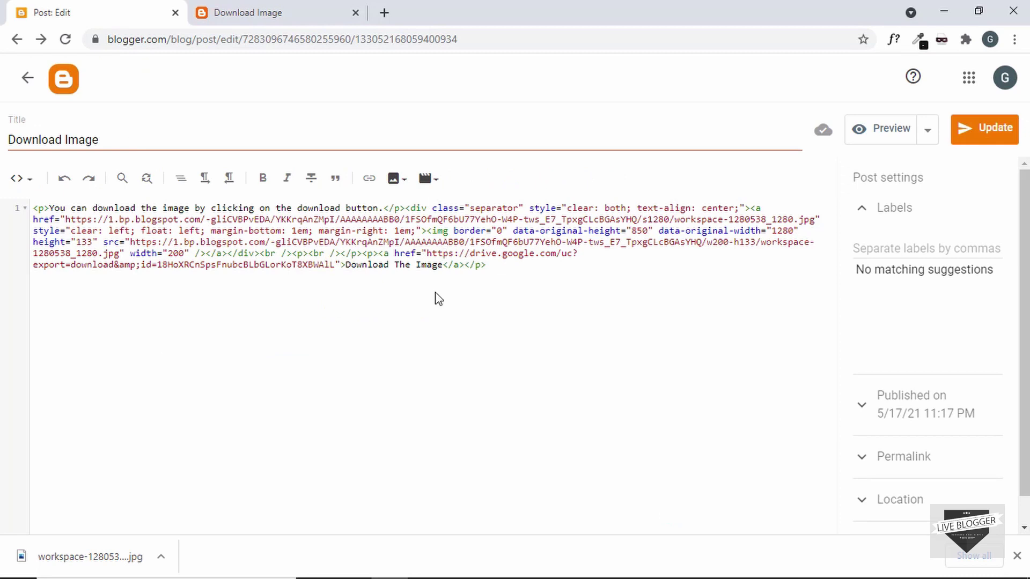
pyautogui.write('class="')
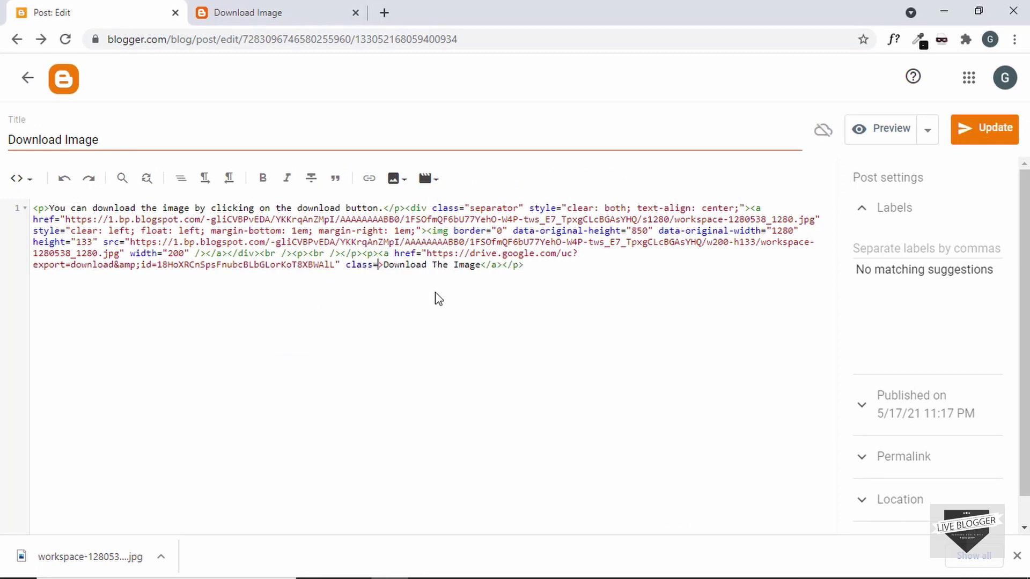